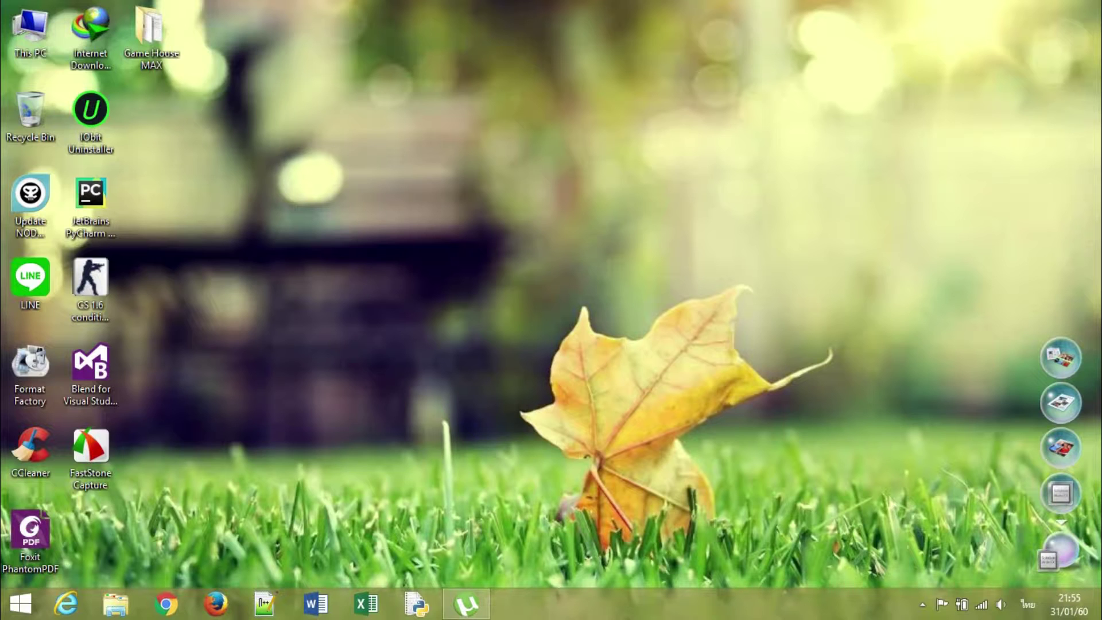
Step: Open the Google home page in Google Chrome
click(165, 602)
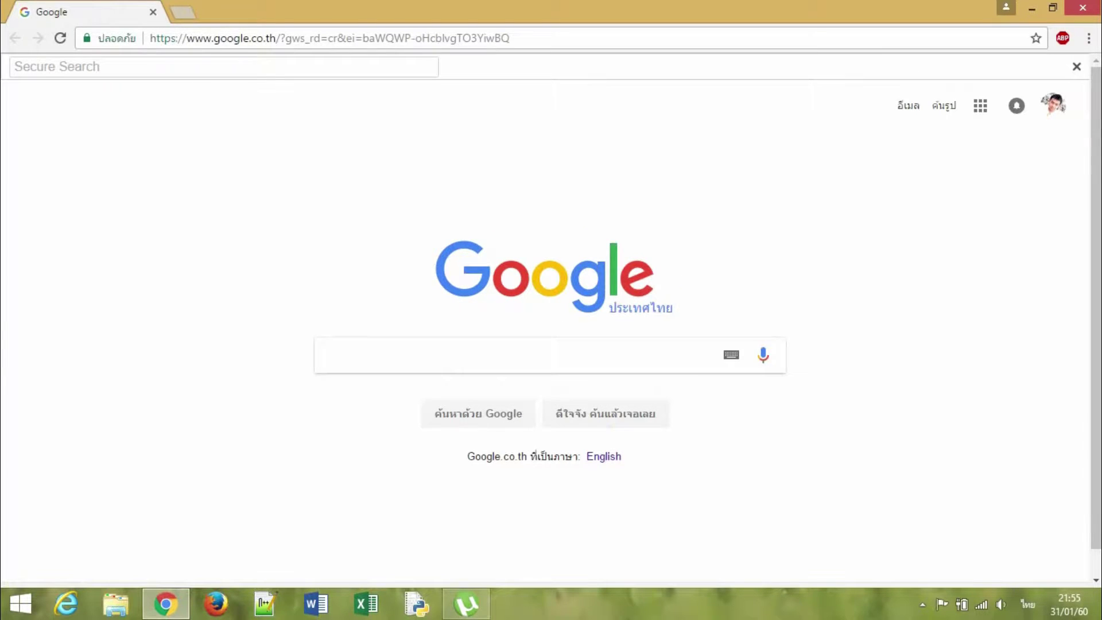
text(ฟอน)
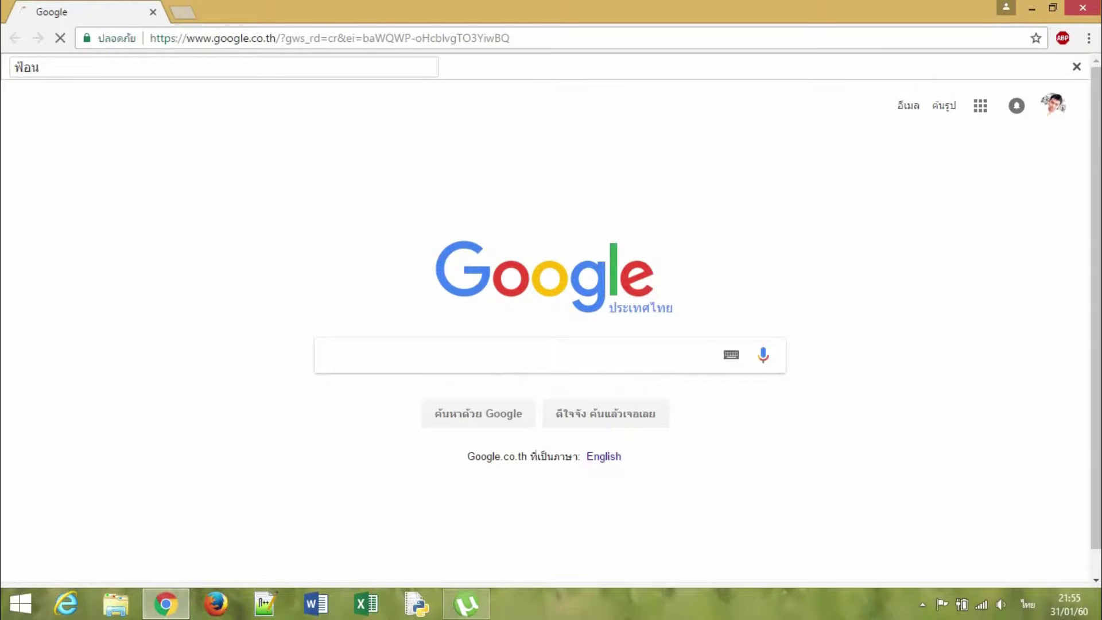
text(ไท)
key(BackSpace)
key(BackSpace)
key(BackSpace)
key(BackSpace)
key(BackSpace)
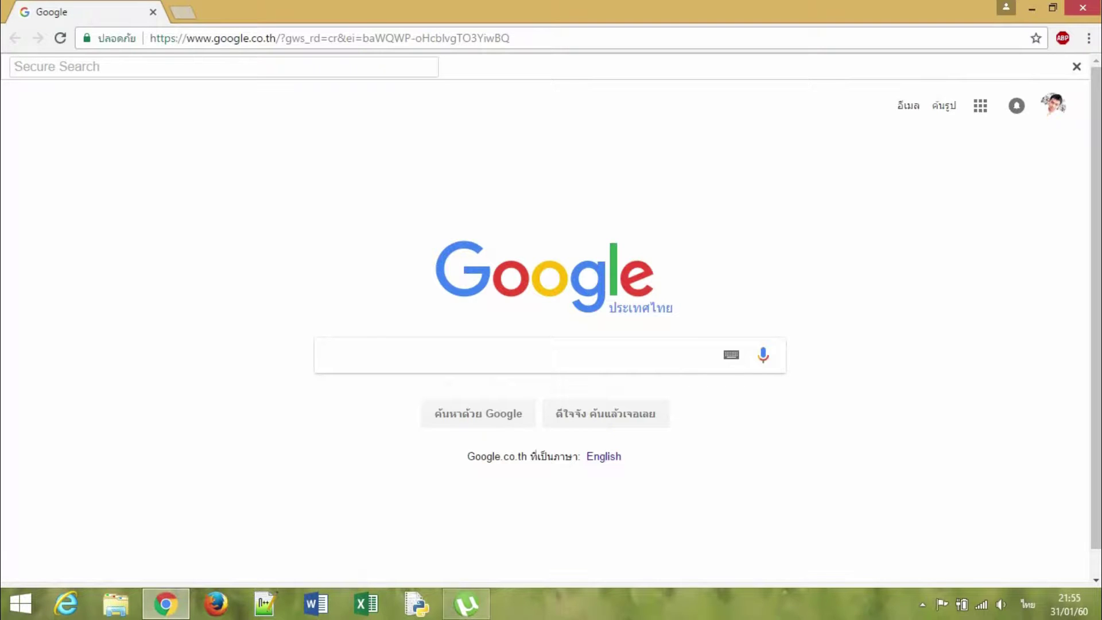
Step: Dismiss the Secure Search bar and search Google for "ฟอนต์ไทย สารบัญ"
click(1075, 66)
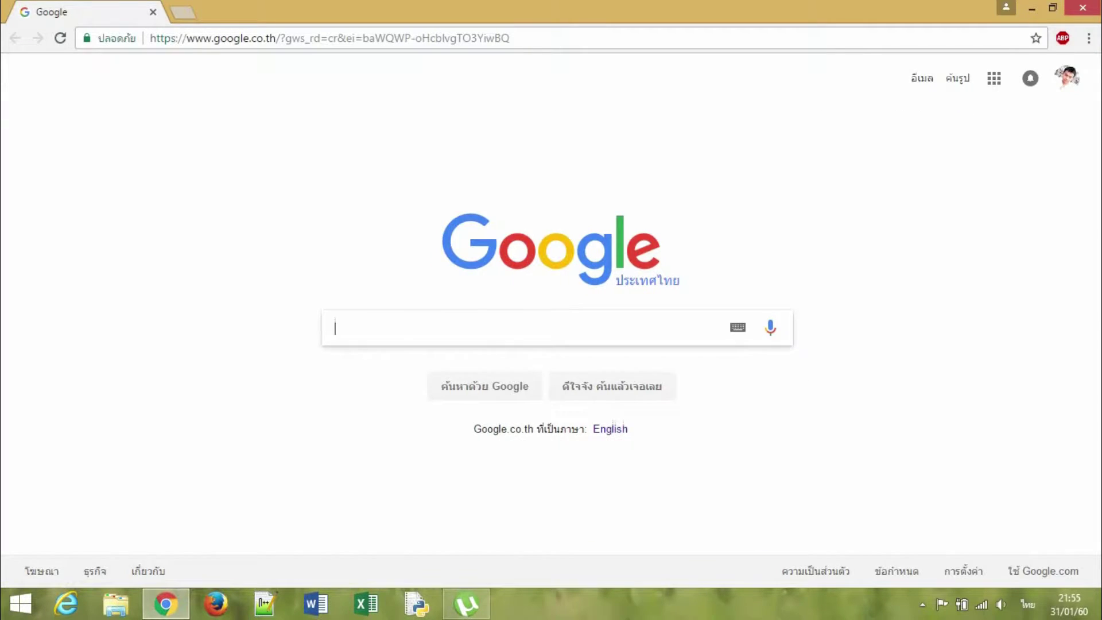
text(หฟืนนา)
key(BackSpace)
key(BackSpace)
key(BackSpace)
key(BackSpace)
key(BackSpace)
key(BackSpace)
text(ฟ้อนไท)
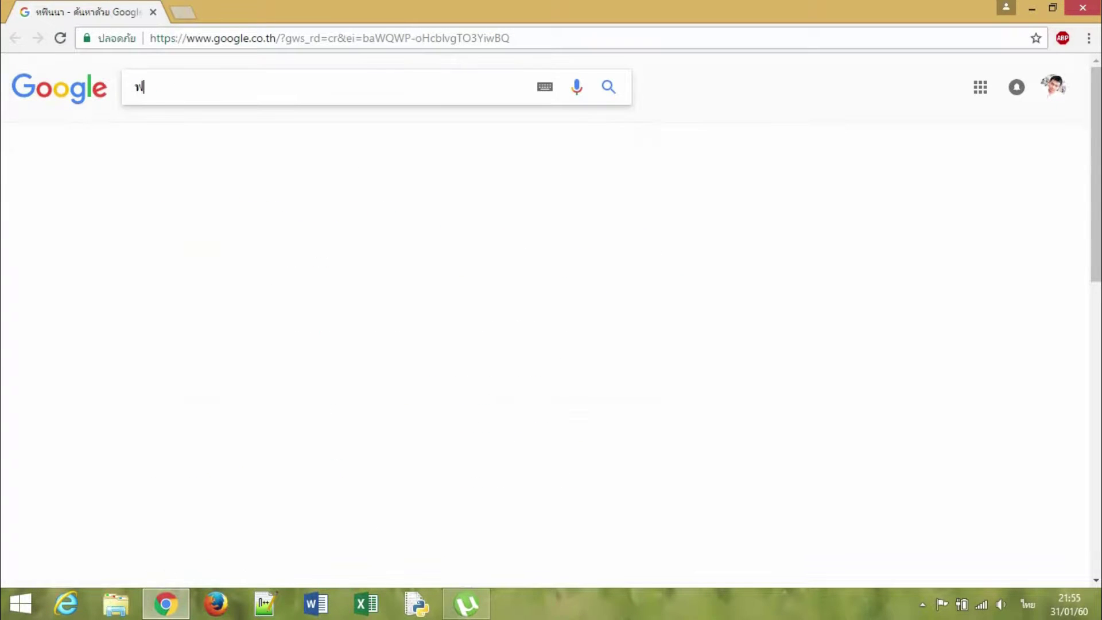
key(Down)
key(Down)
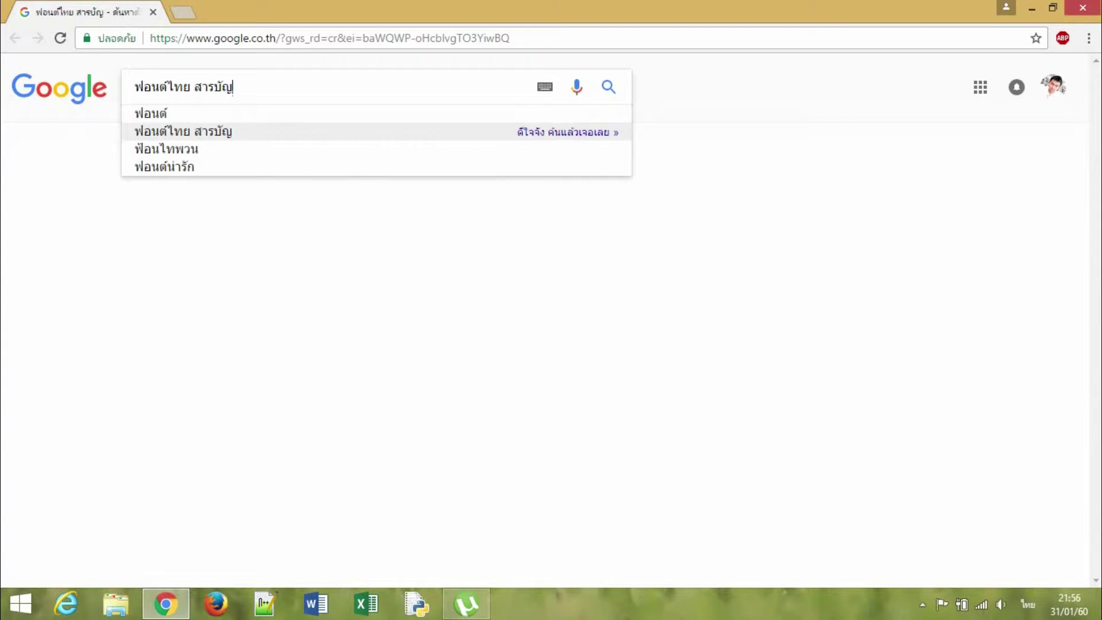
key(Return)
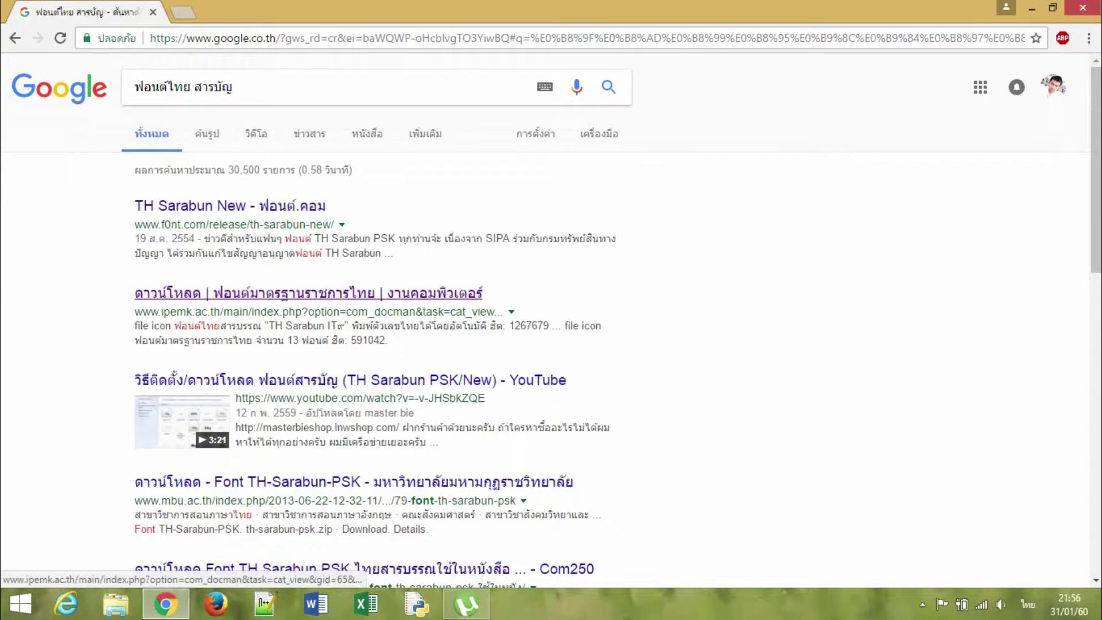
click(310, 294)
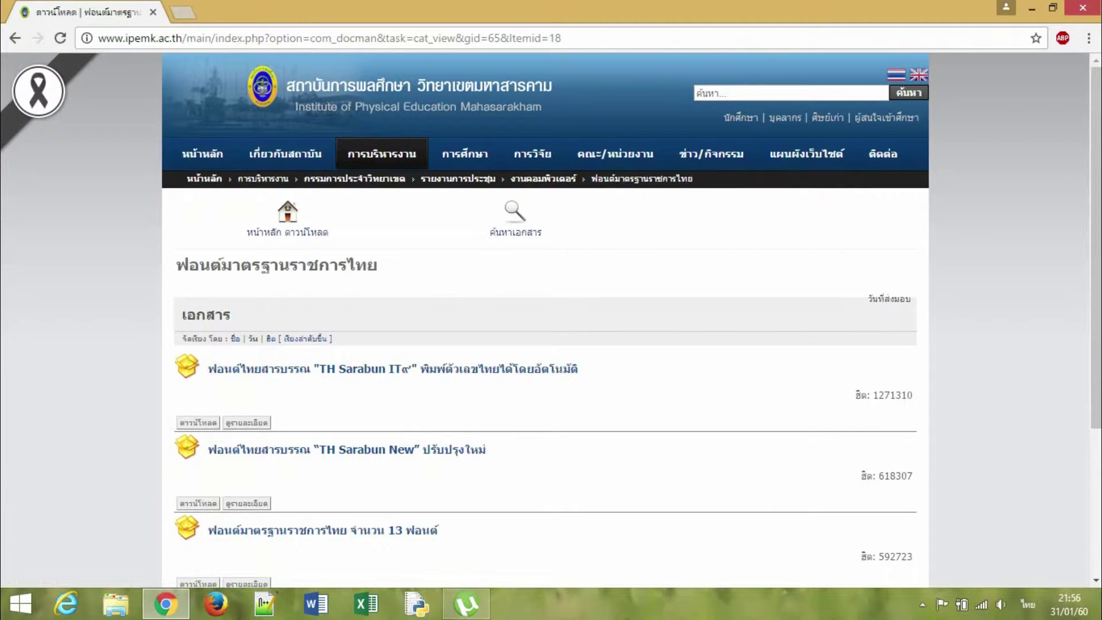
scroll(551, 316, down, 2)
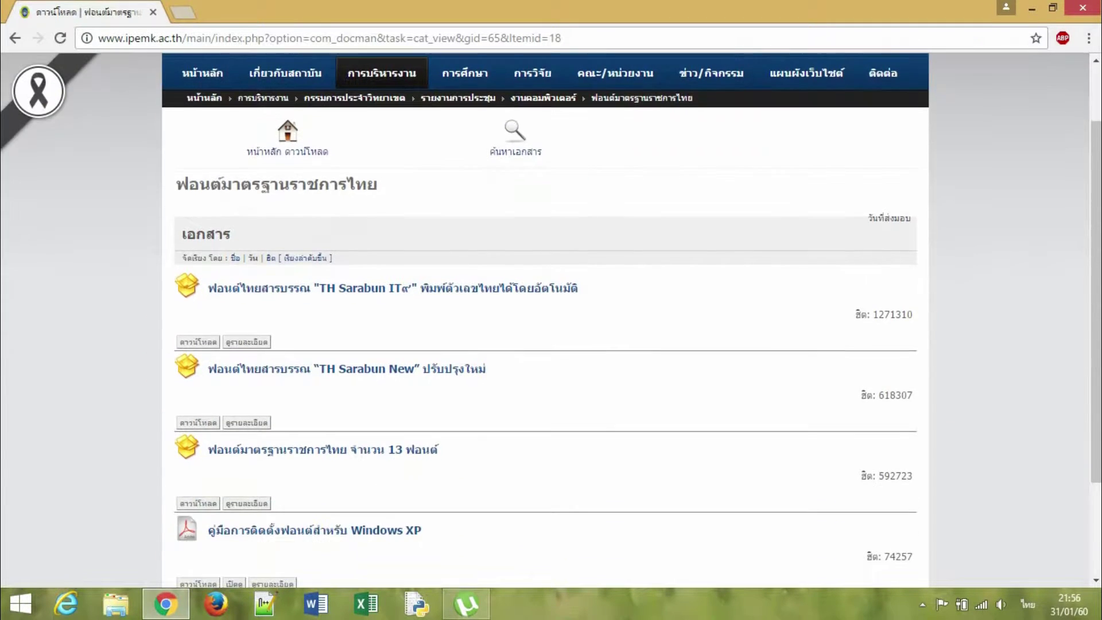
scroll(344, 370, down, 1)
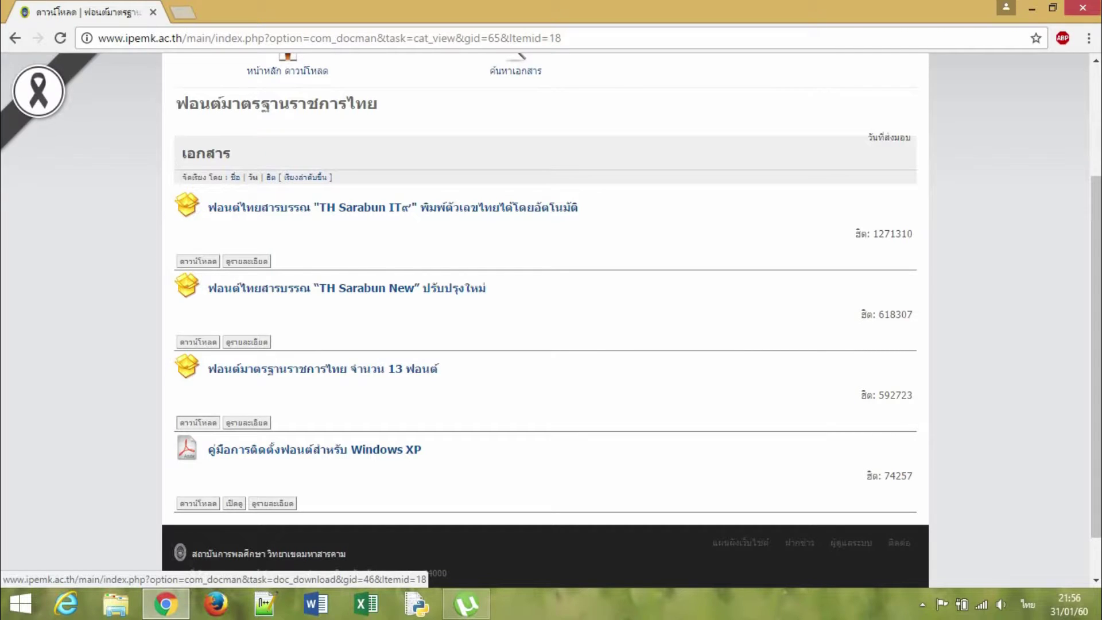
click(198, 422)
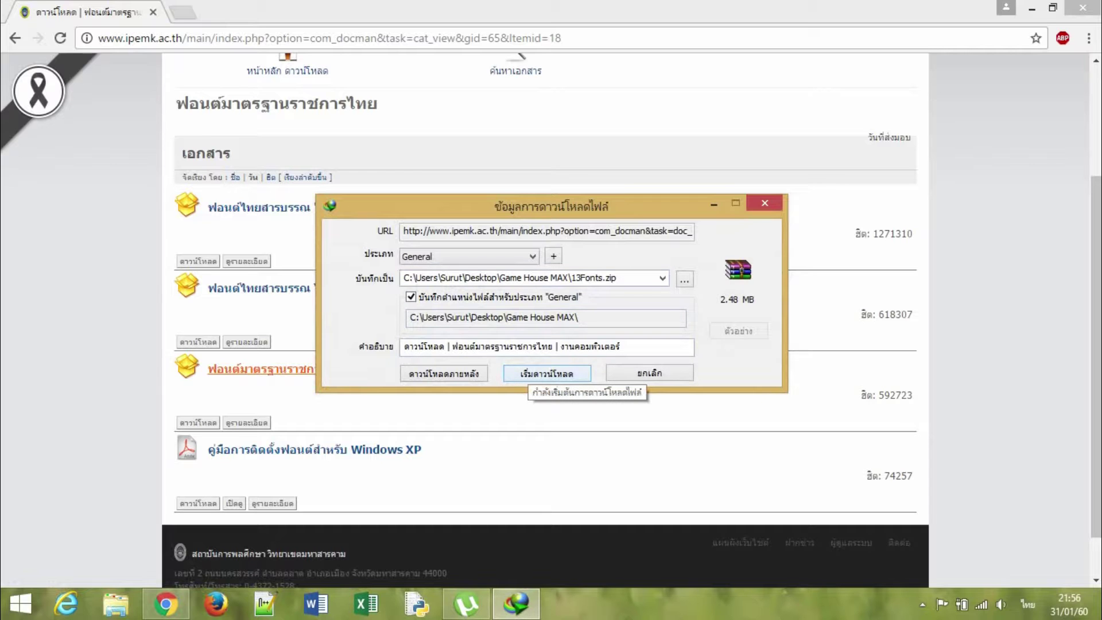
click(531, 376)
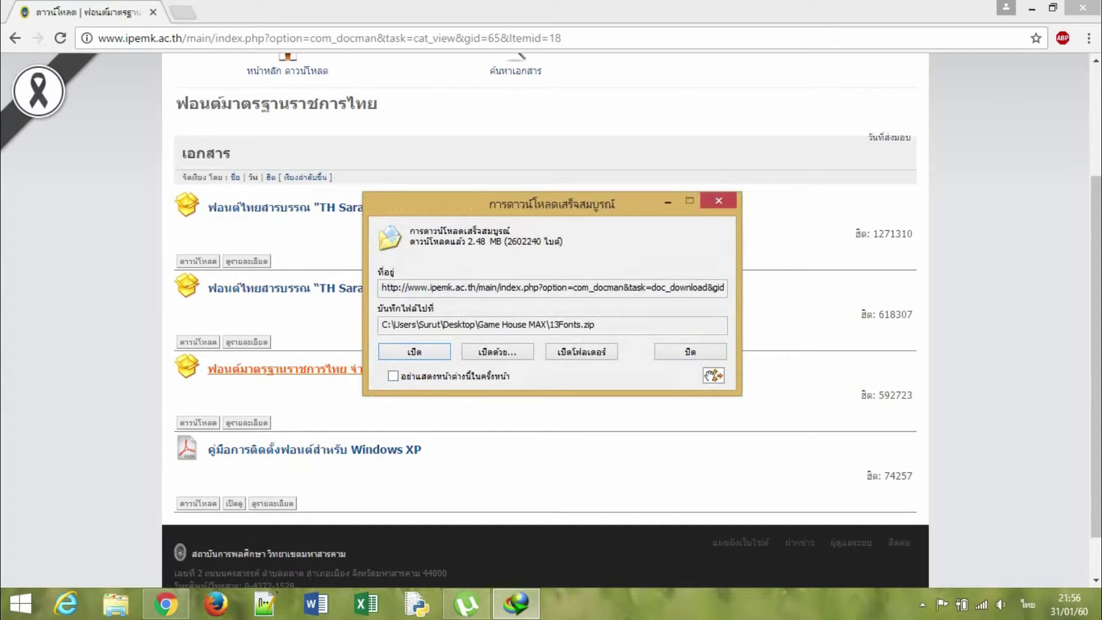
key(Escape)
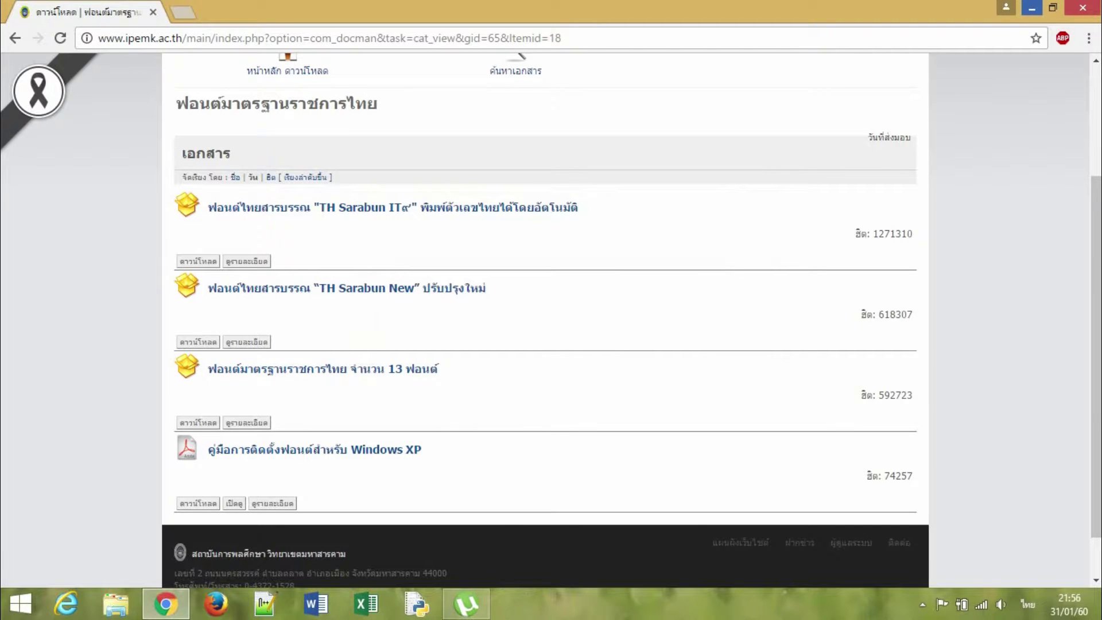
Step: Minimize the browser and extract the 13Fonts archive in the desktop's Game House MAX folder into a 13Fonts folder
click(1031, 8)
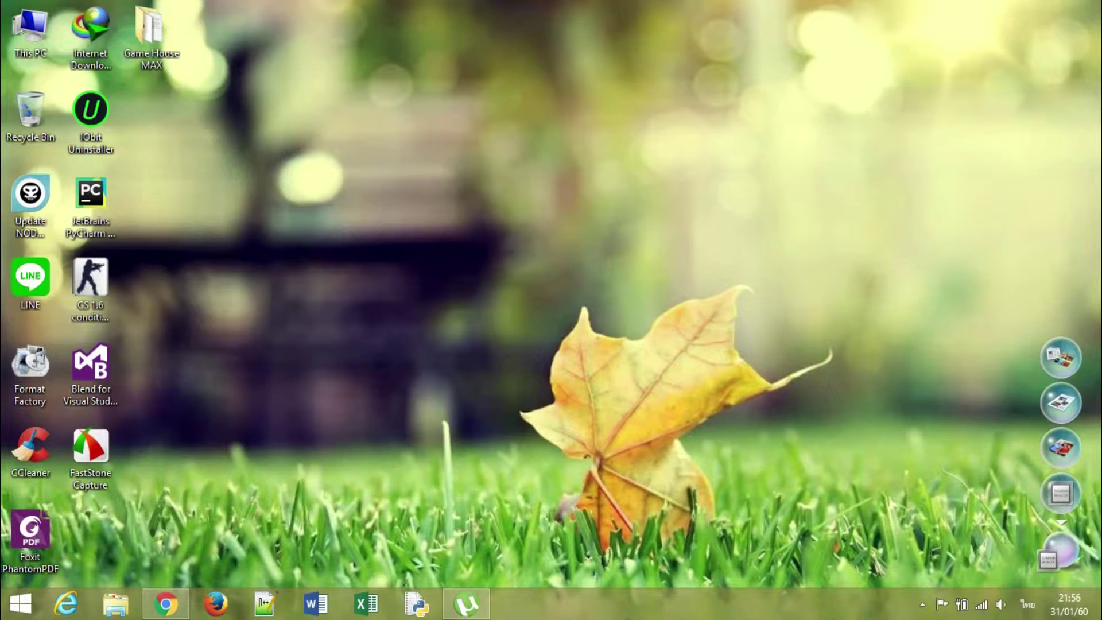
double_click(151, 32)
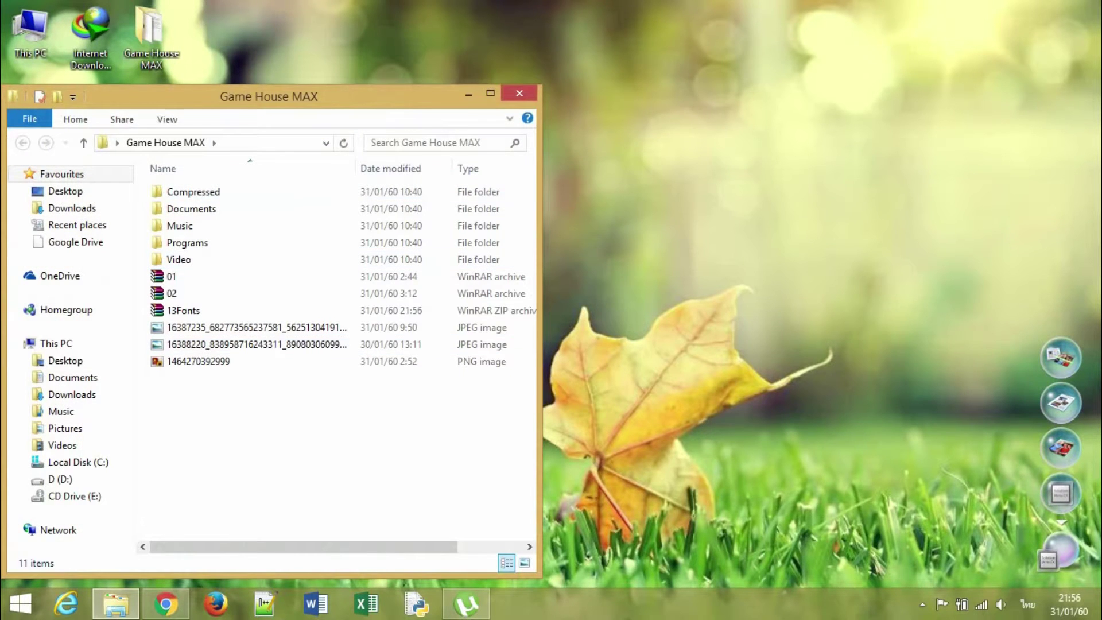
click(183, 310)
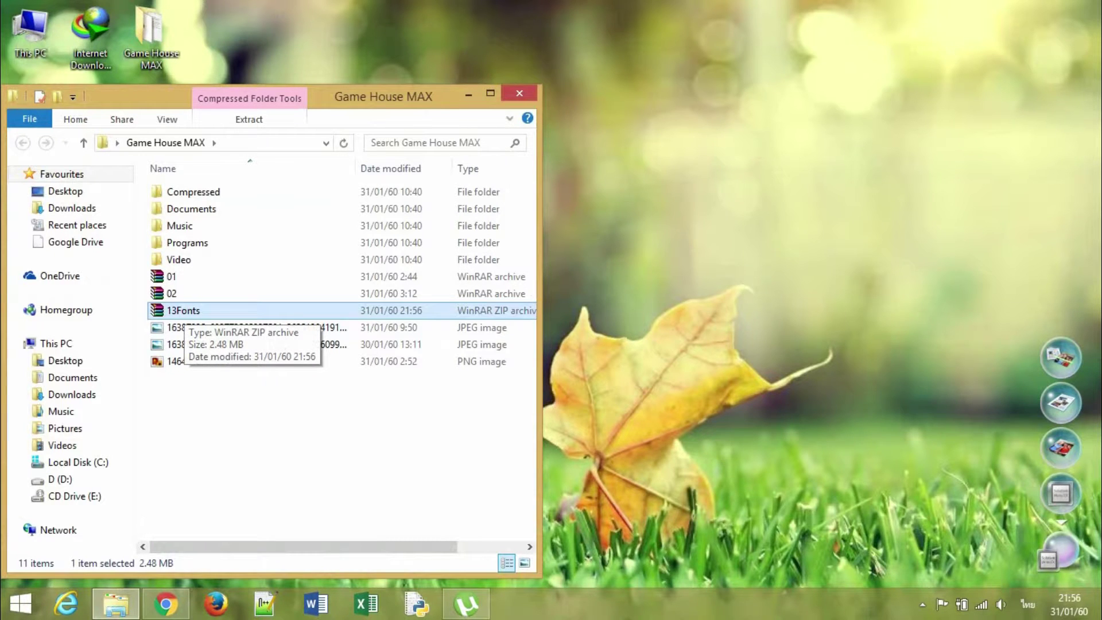
right_click(175, 312)
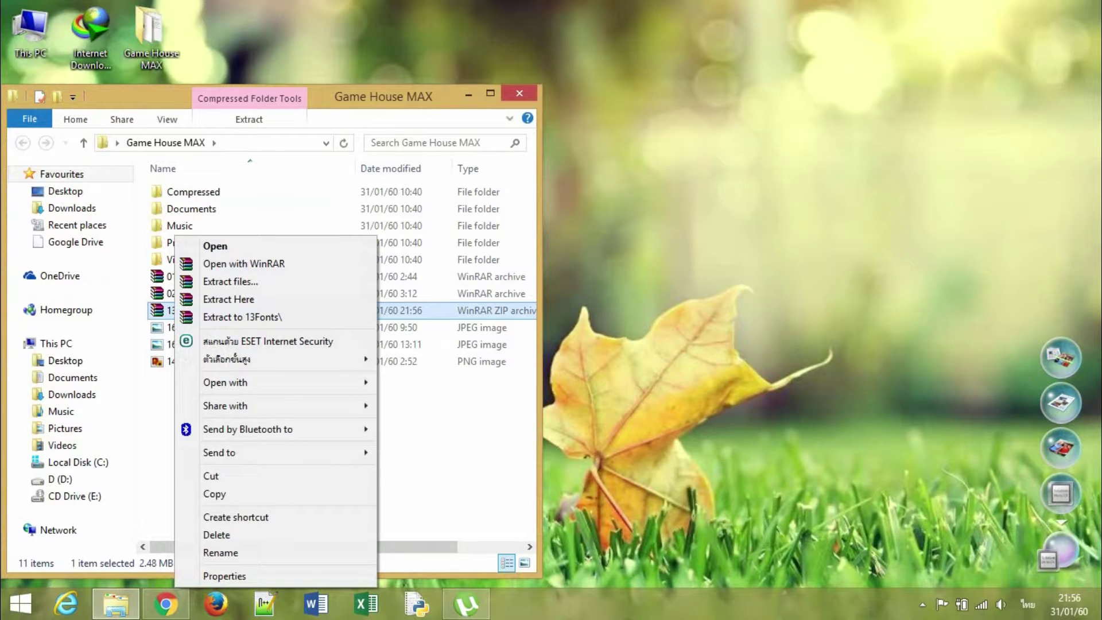
click(242, 317)
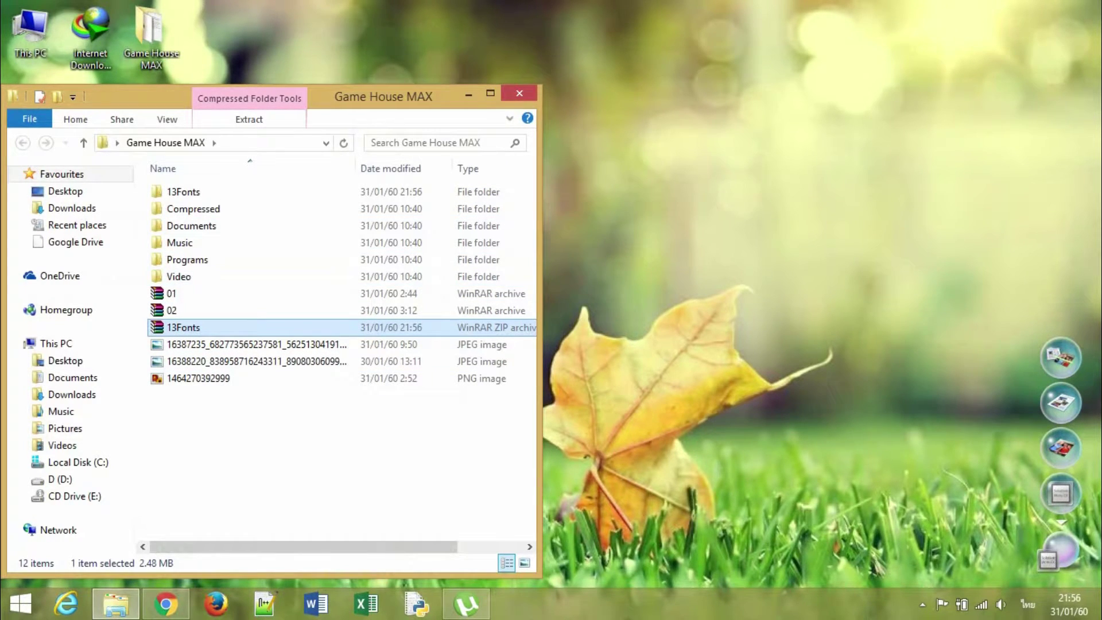
Step: Open the Fonts subfolder inside the extracted 13Fonts folder and look through its font files
drag(402, 86, 659, 82)
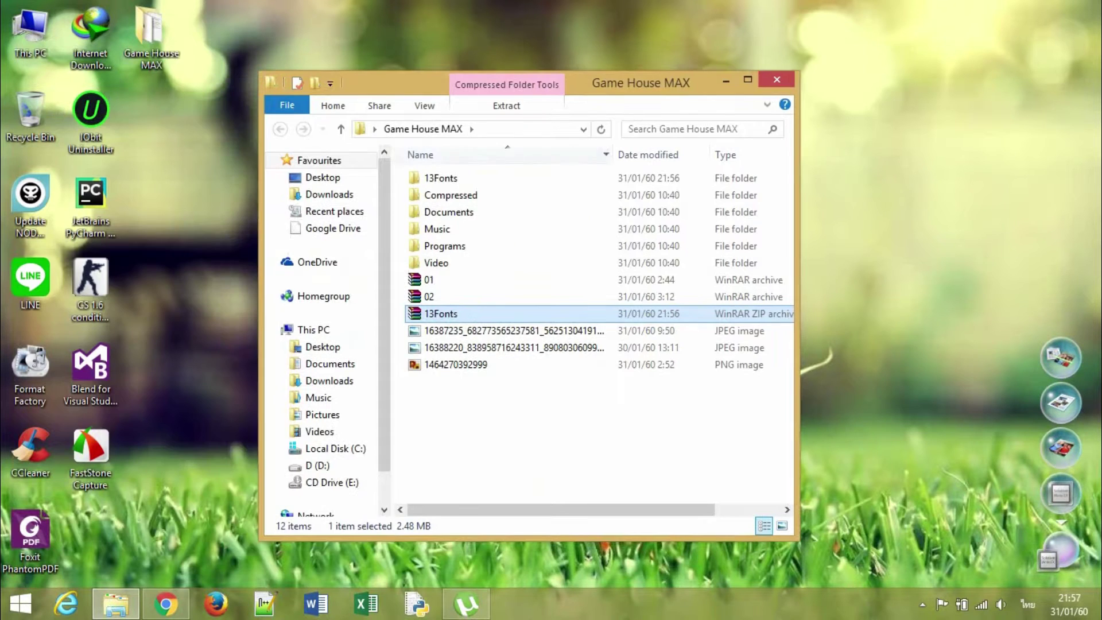
double_click(441, 178)
double_click(441, 177)
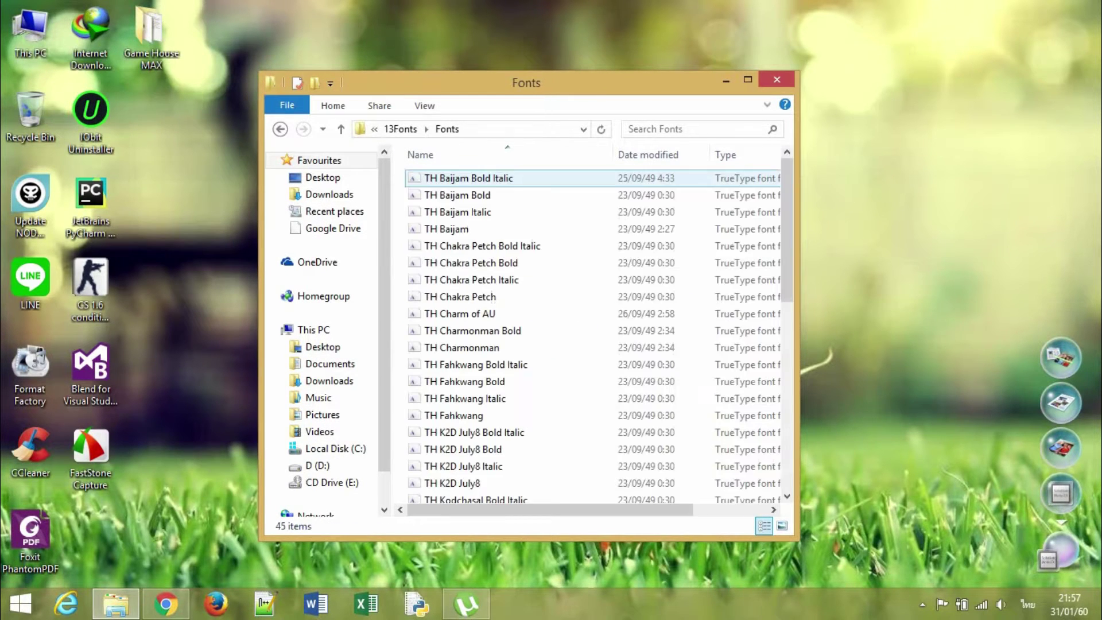
scroll(459, 270, down, 8)
scroll(459, 270, up, 4)
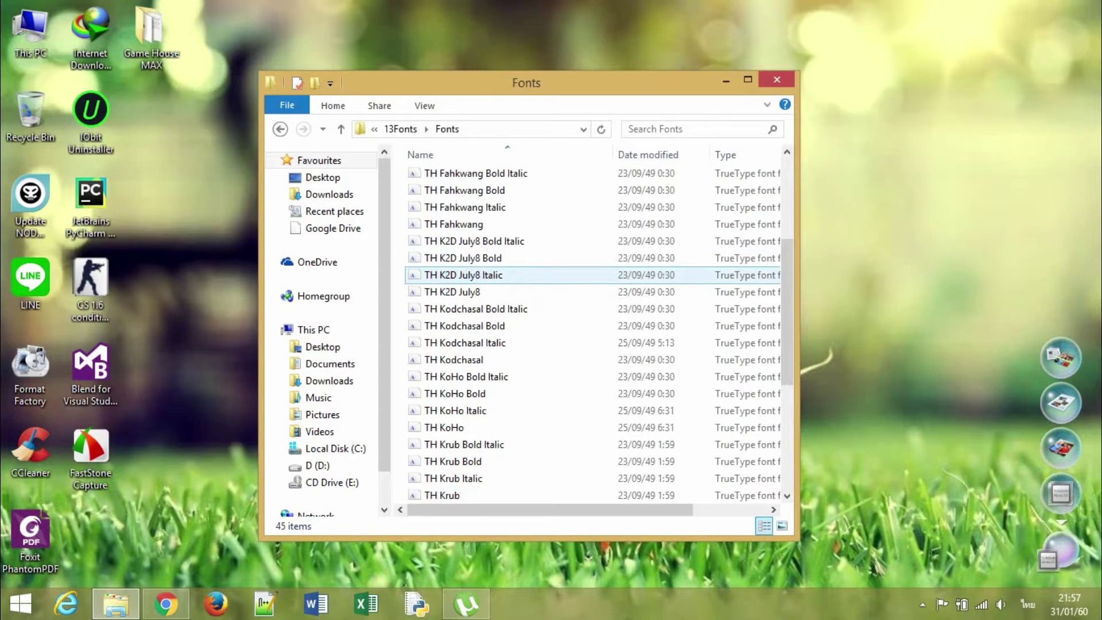
scroll(465, 277, up, 4)
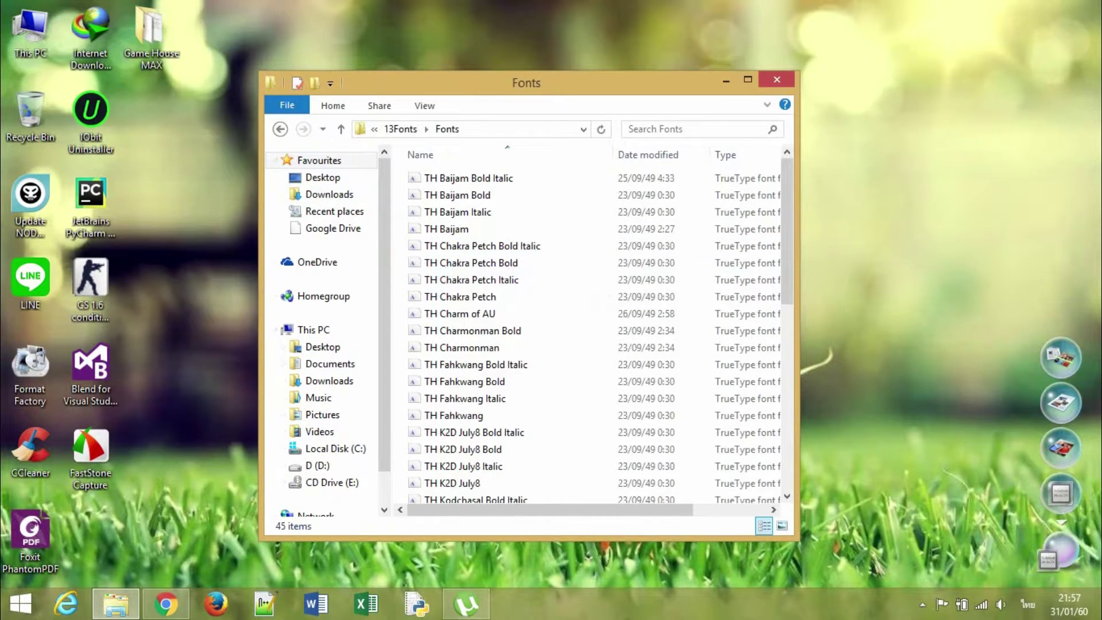
Step: Select all the TH font files in the extracted Fonts folder and install them
click(514, 178)
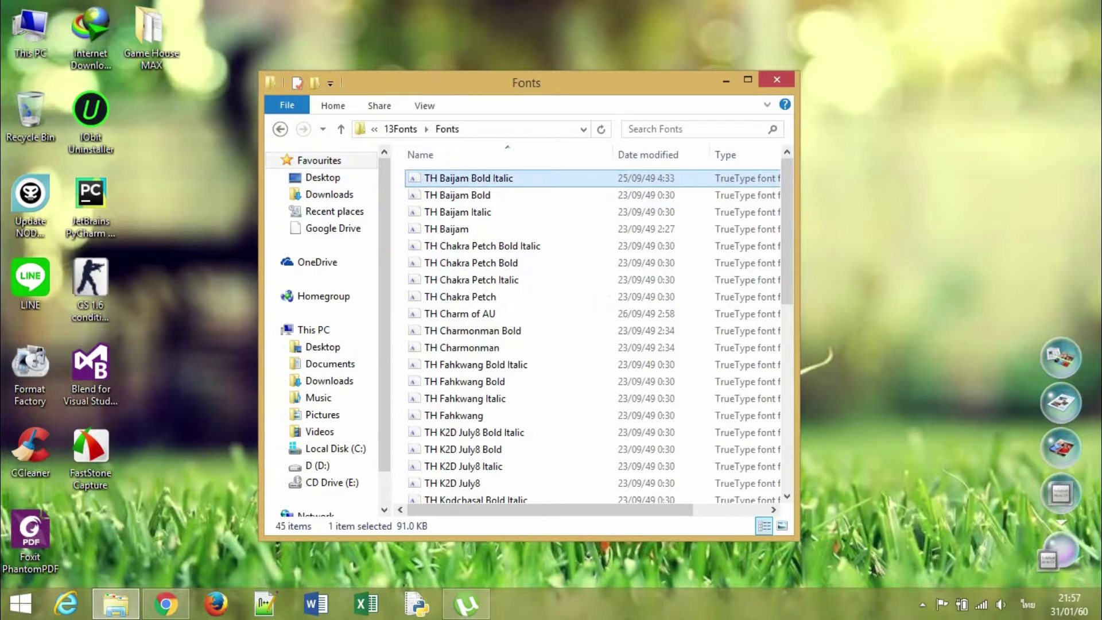
key(ctrl+a)
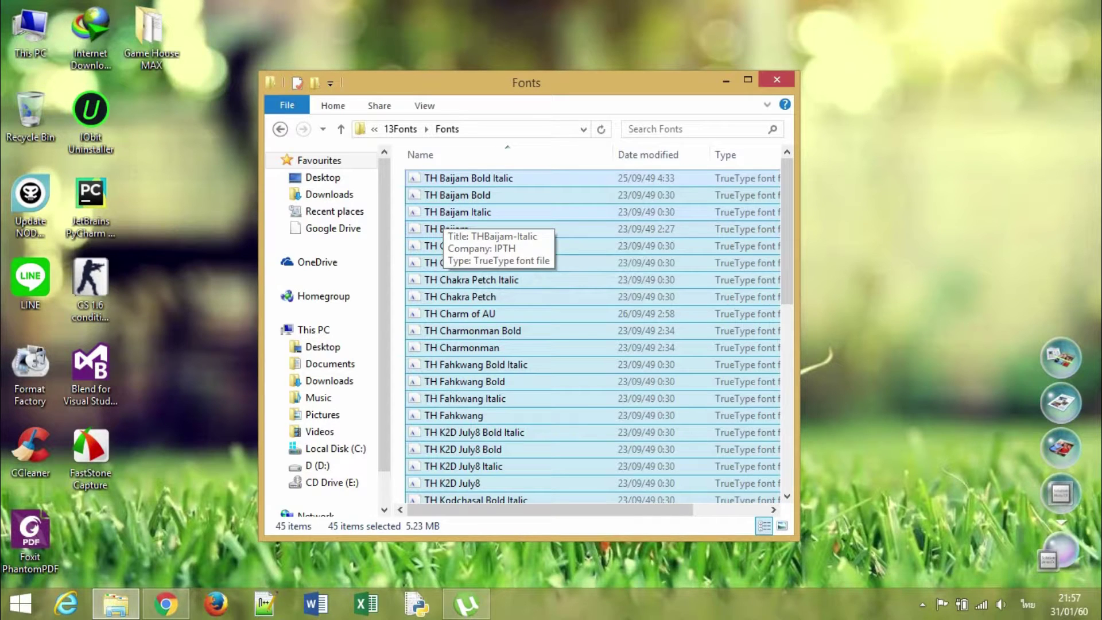
right_click(442, 211)
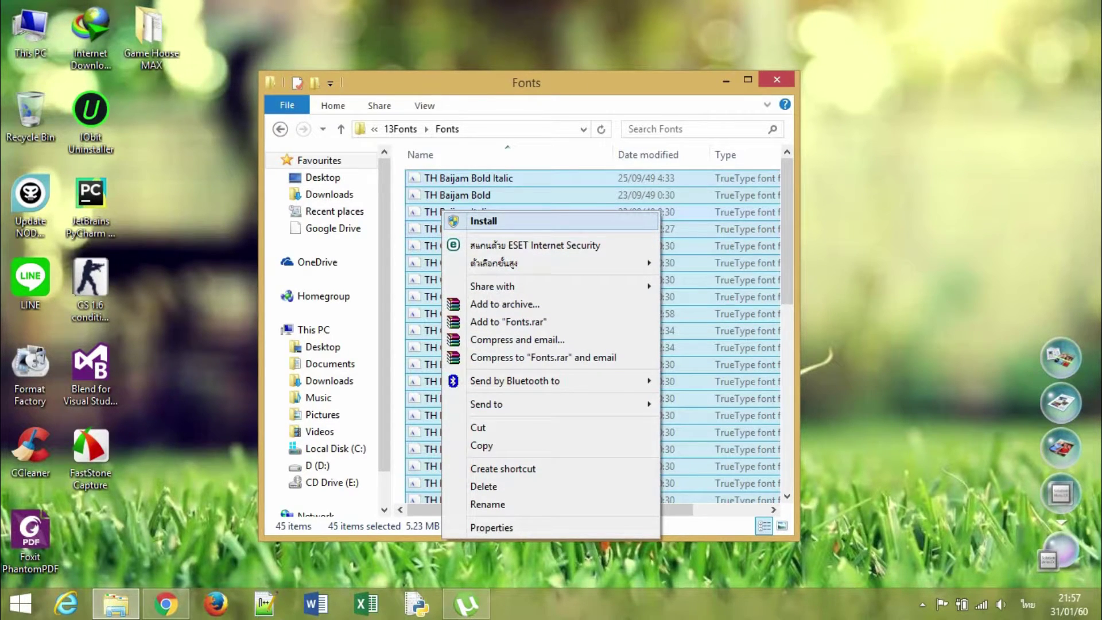
click(484, 221)
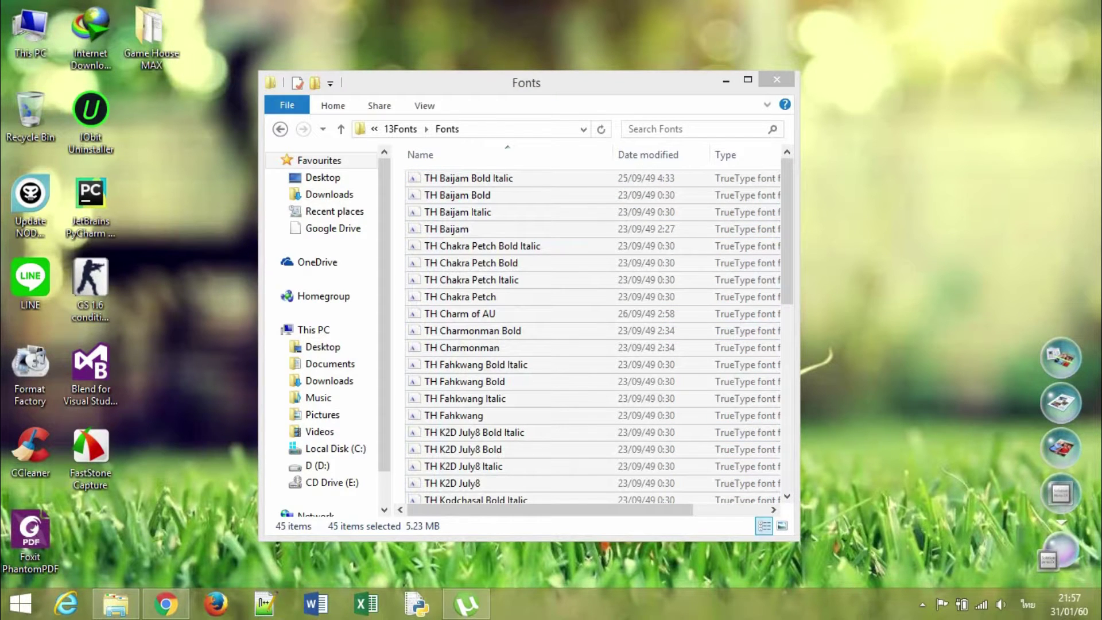
Step: Open the system Fonts folder at Local Disk (C:) > Windows > Fonts in a separate File Explorer window
double_click(30, 29)
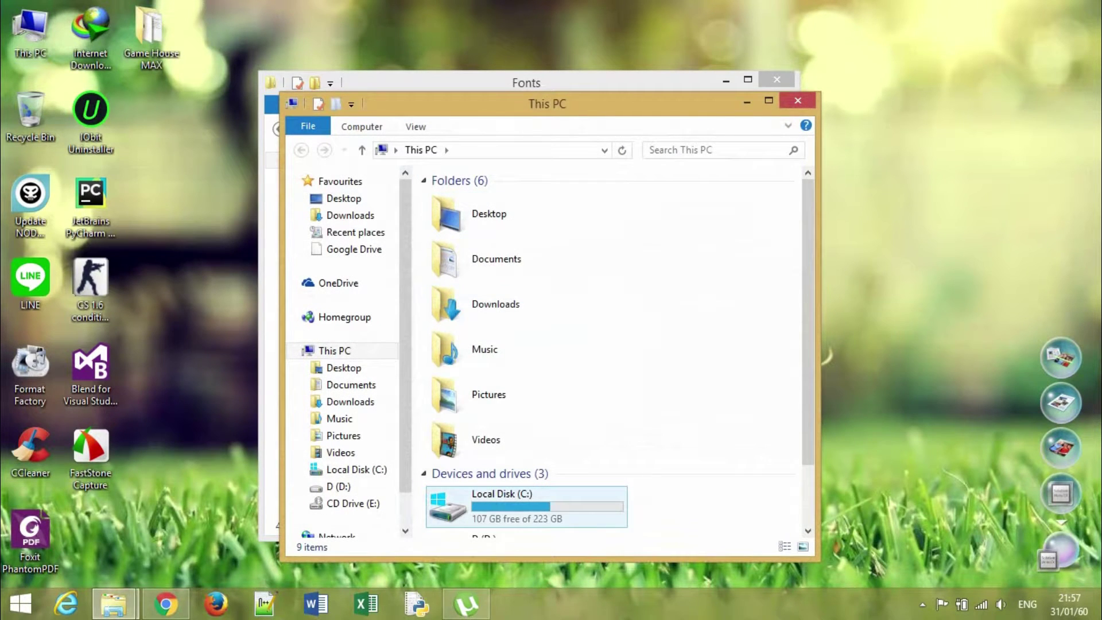
double_click(505, 506)
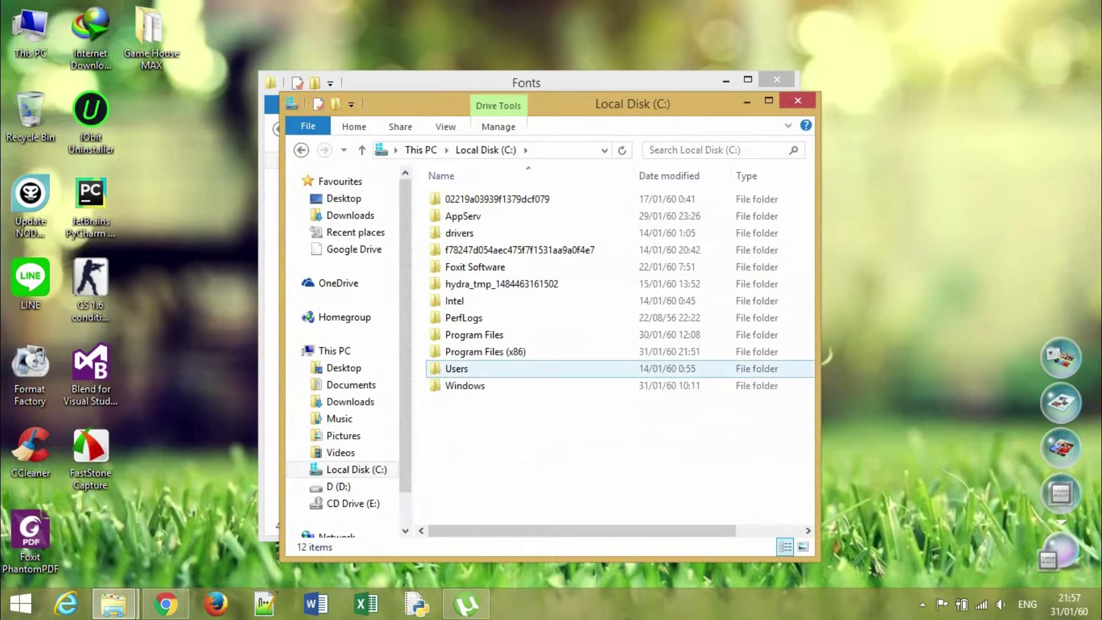
double_click(465, 385)
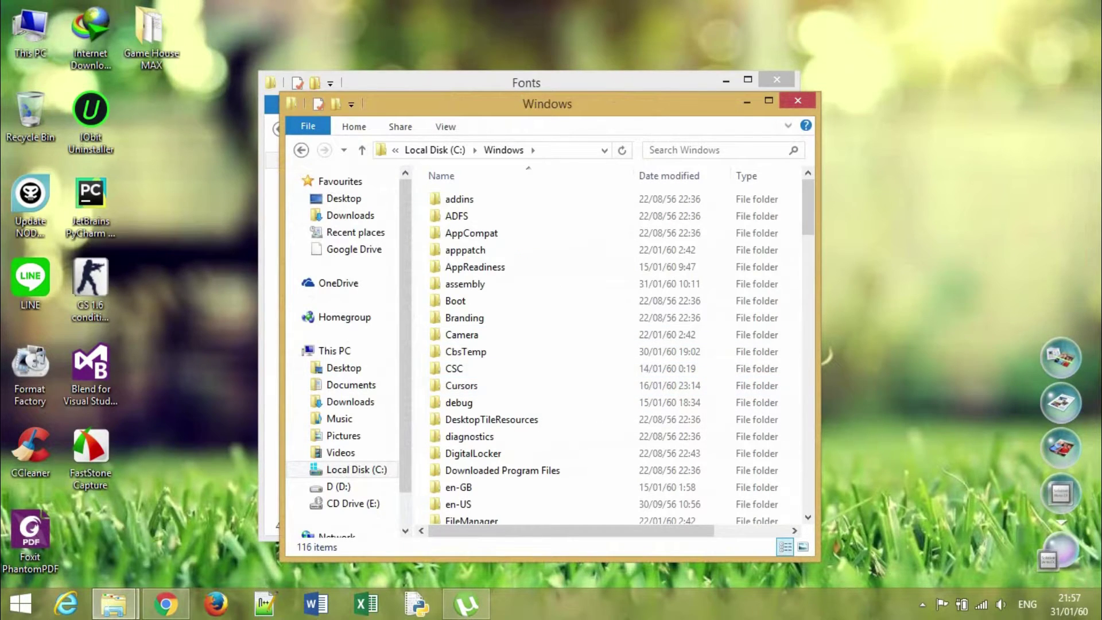
double_click(526, 103)
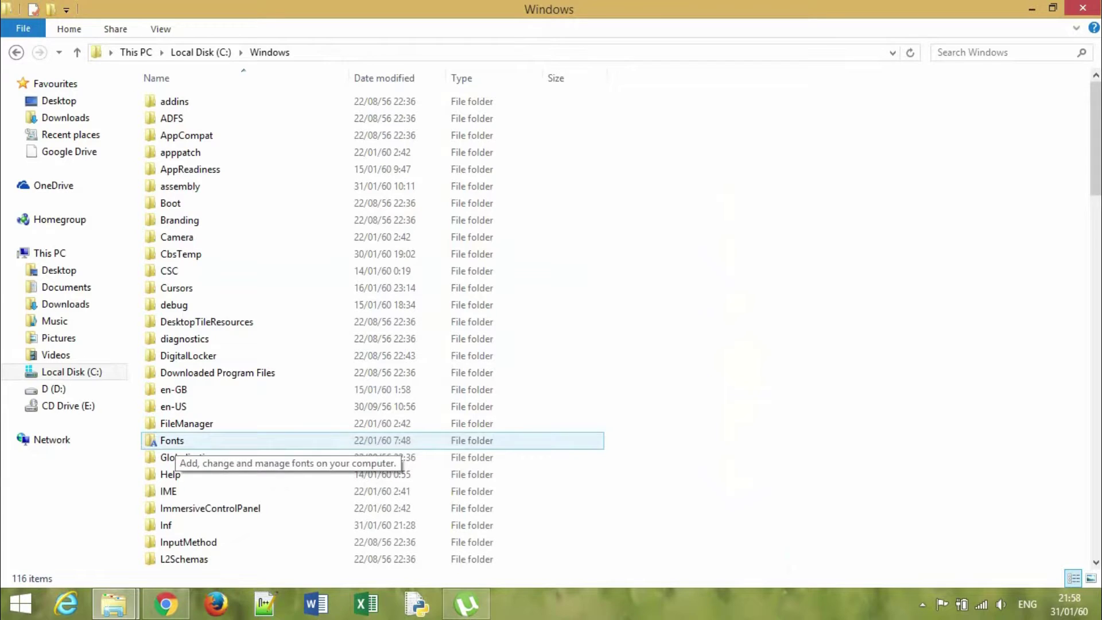
double_click(172, 441)
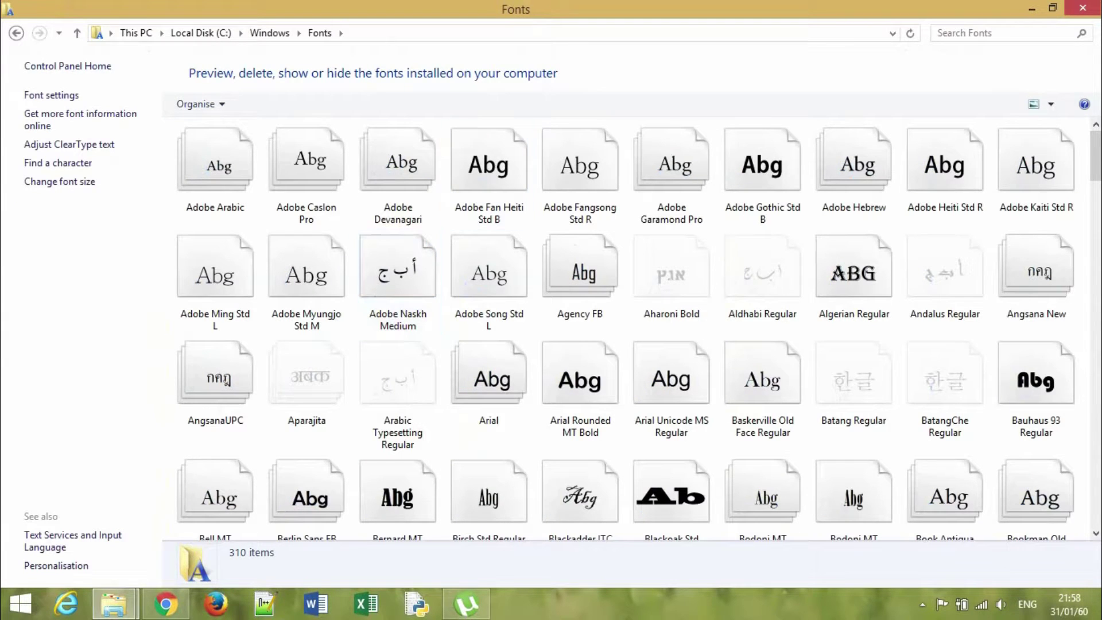
Step: Copy the selected TH font files into the Windows Fonts folder, replacing all already installed ones, and close the source window
drag(467, 9, 810, 55)
drag(459, 82, 308, 37)
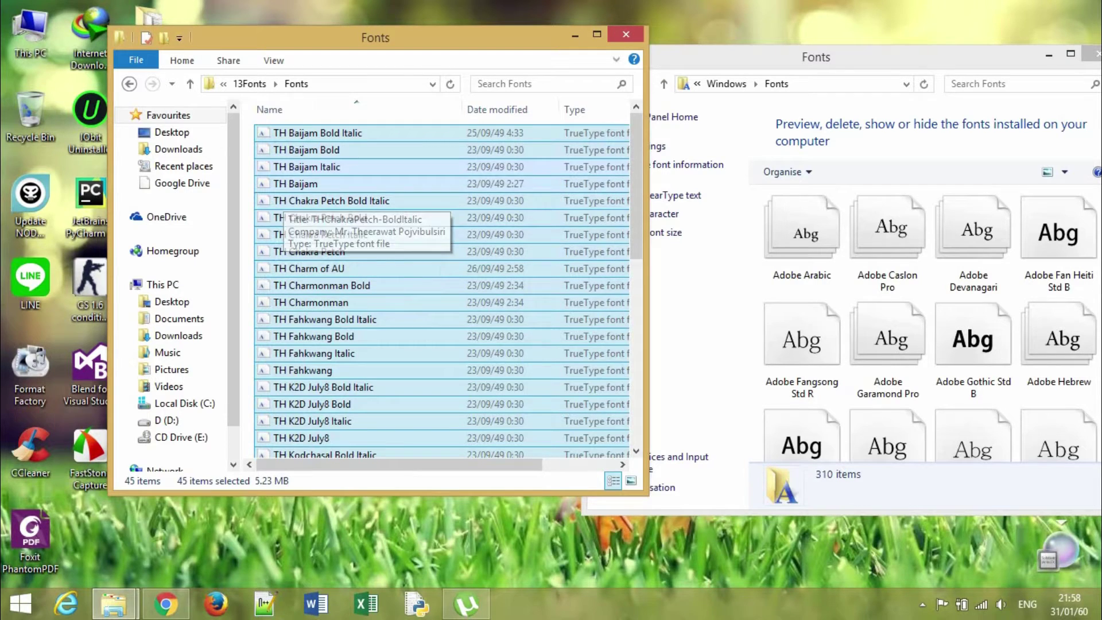
drag(270, 185, 938, 335)
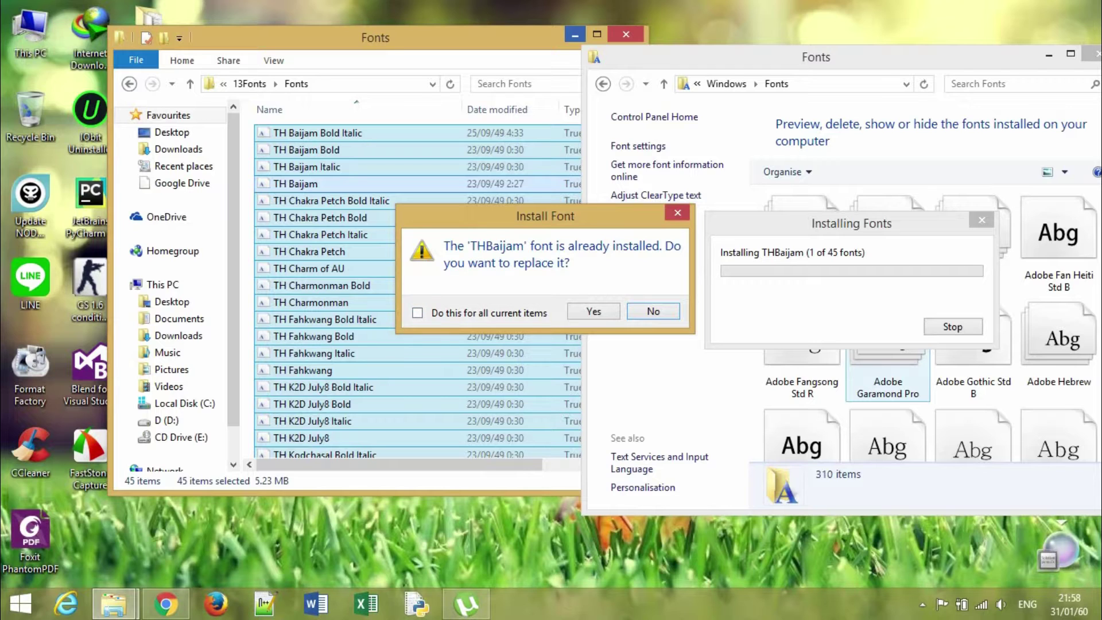
click(418, 312)
key(alt+y)
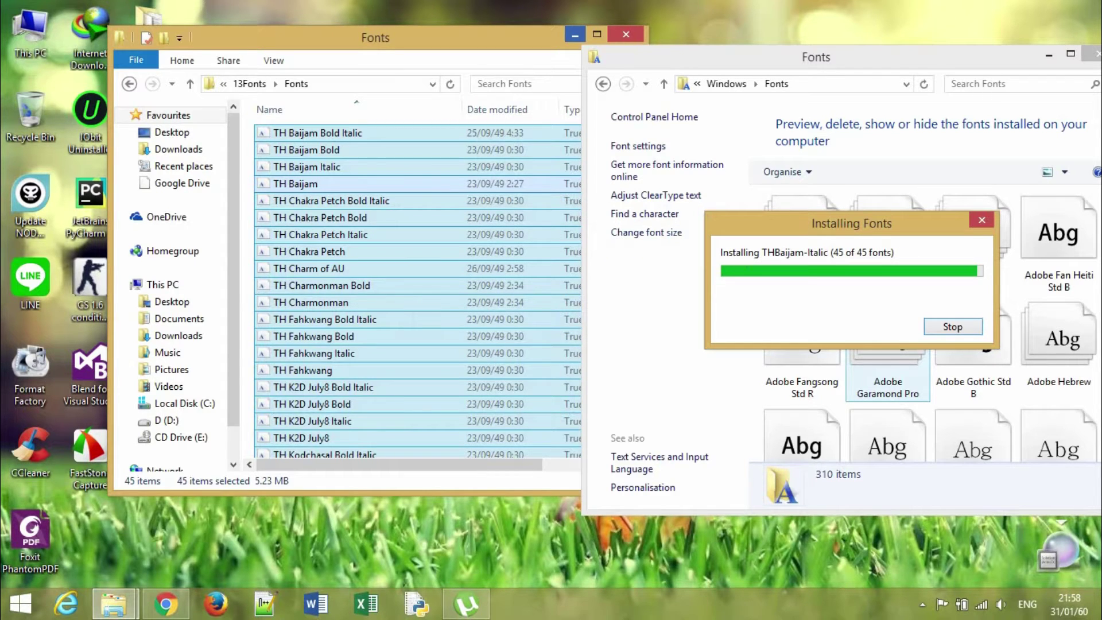
key(alt+F4)
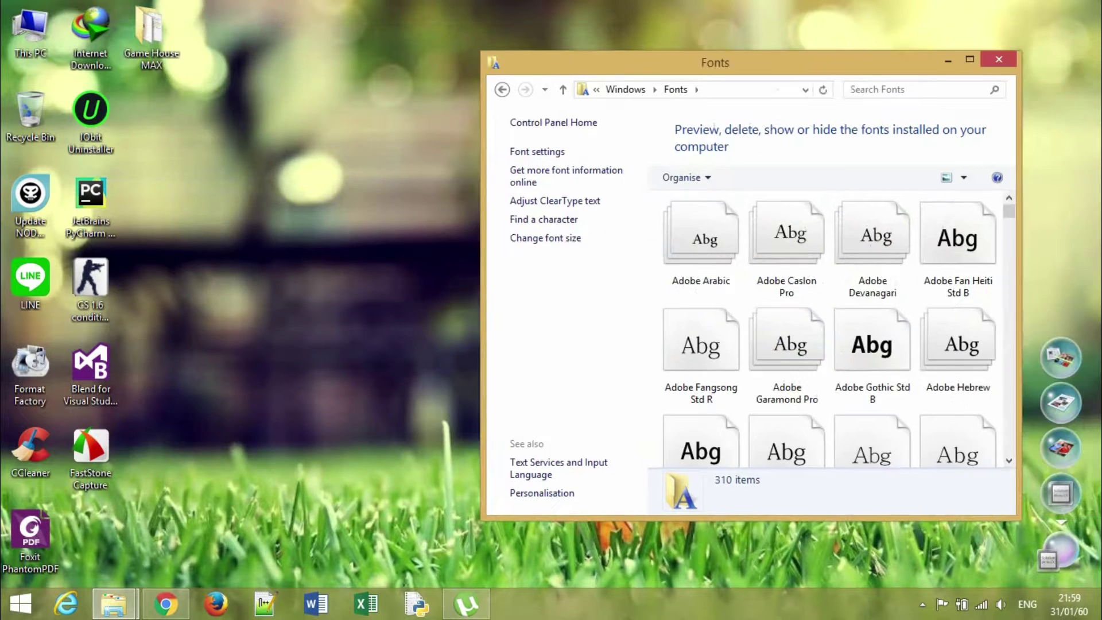
Step: Get the Fonts window out of the way, switch to Word and create a blank document
drag(715, 61, 490, 55)
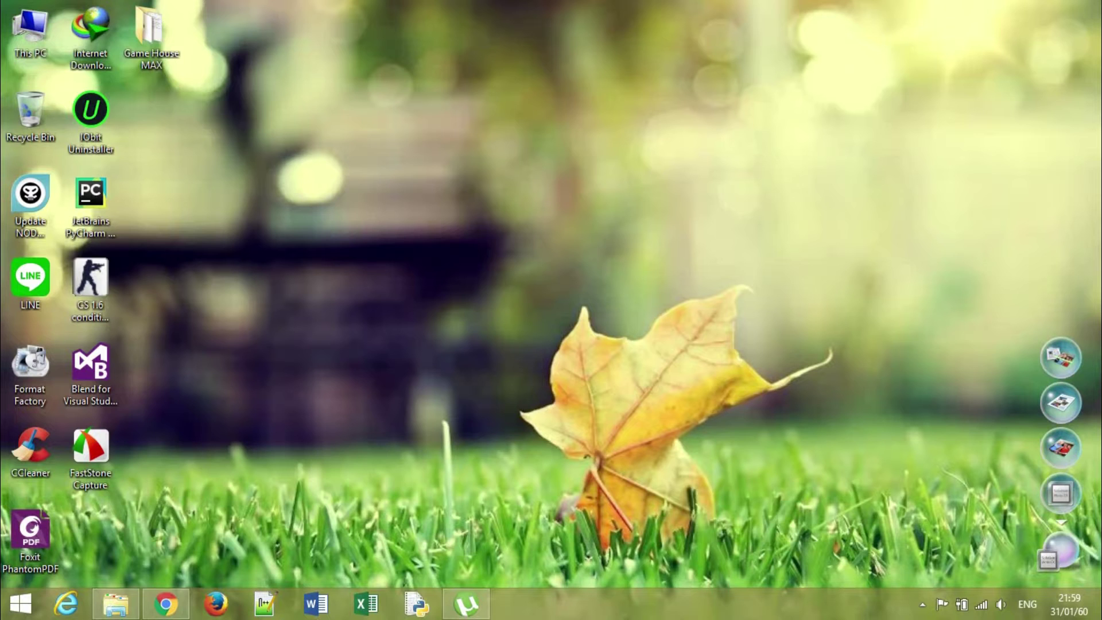
click(316, 604)
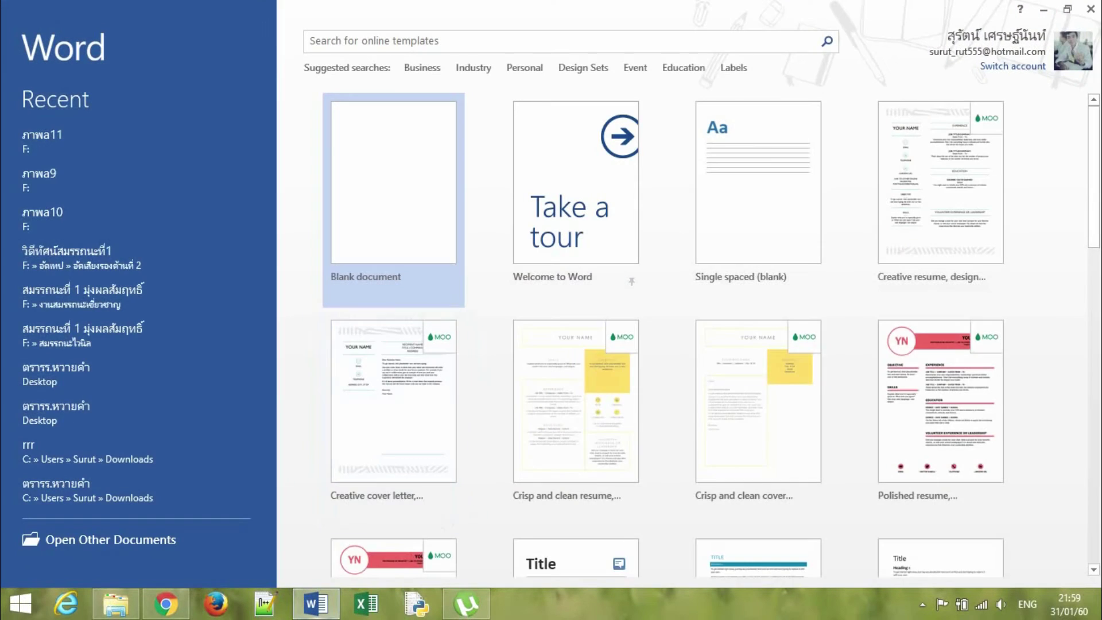
click(394, 200)
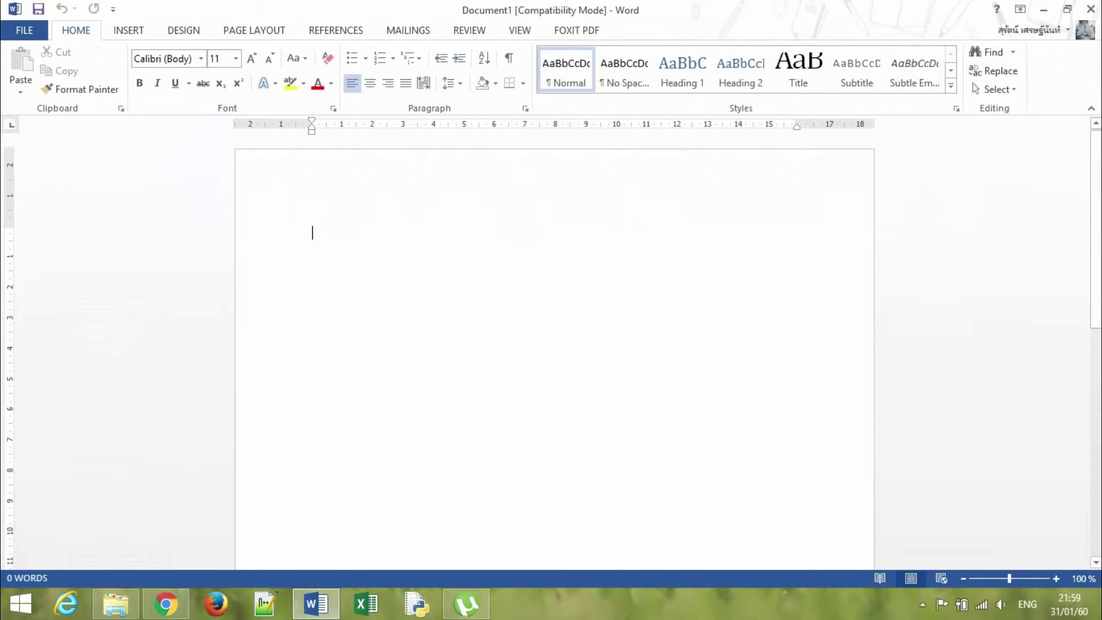
Step: Look through the list of available fonts for the newly installed TH fonts, then leave the list without choosing one
click(201, 58)
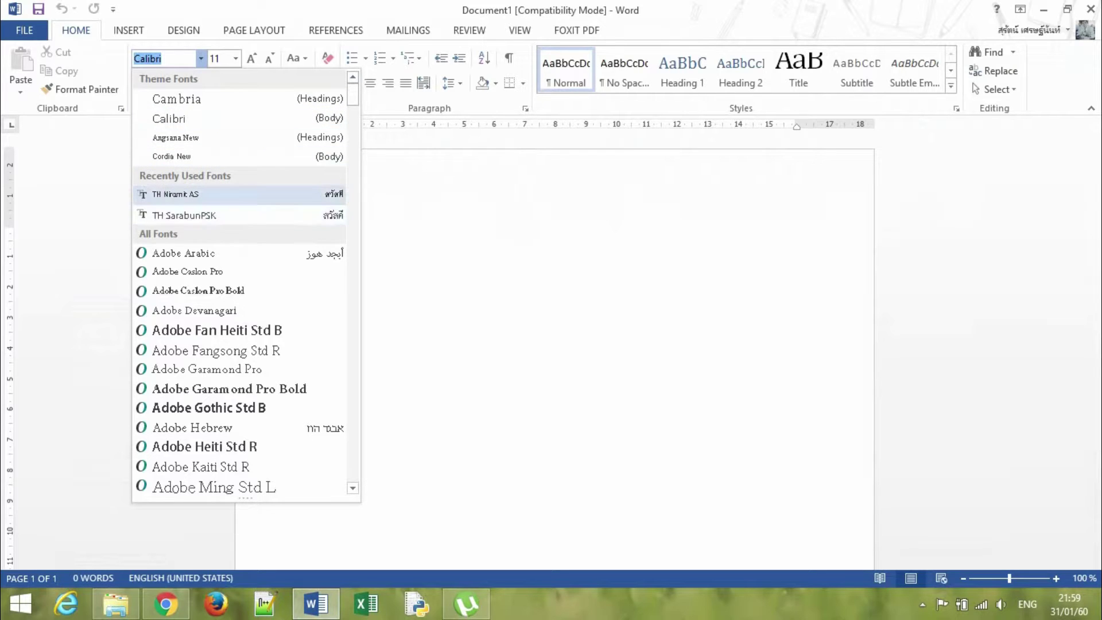
scroll(241, 194, down, 5)
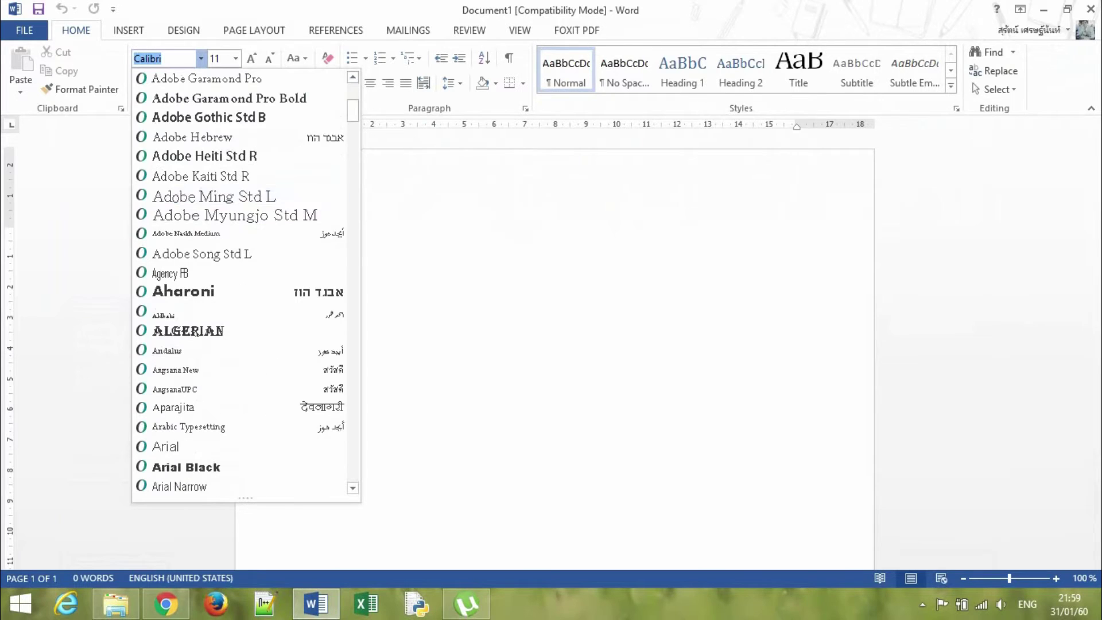
scroll(240, 281, down, 20)
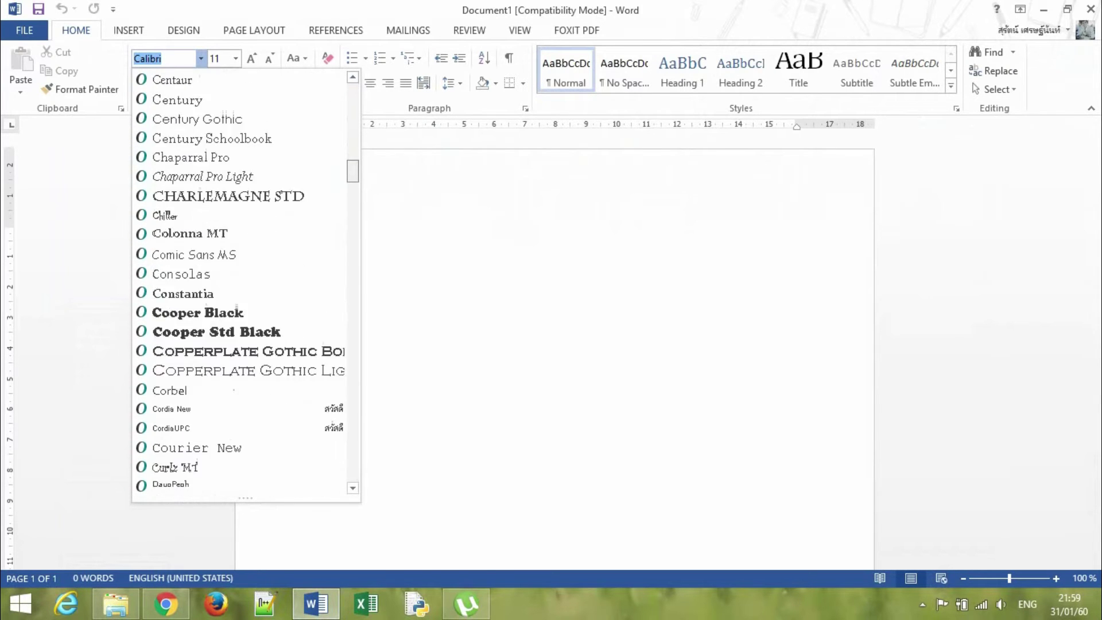
scroll(241, 281, down, 20)
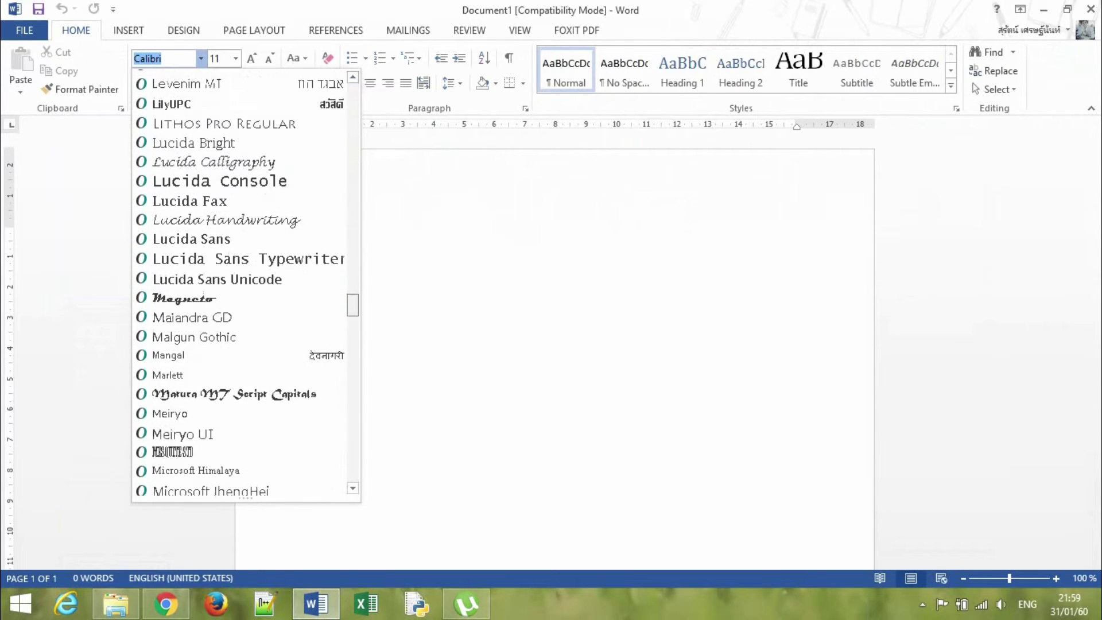
scroll(241, 281, down, 20)
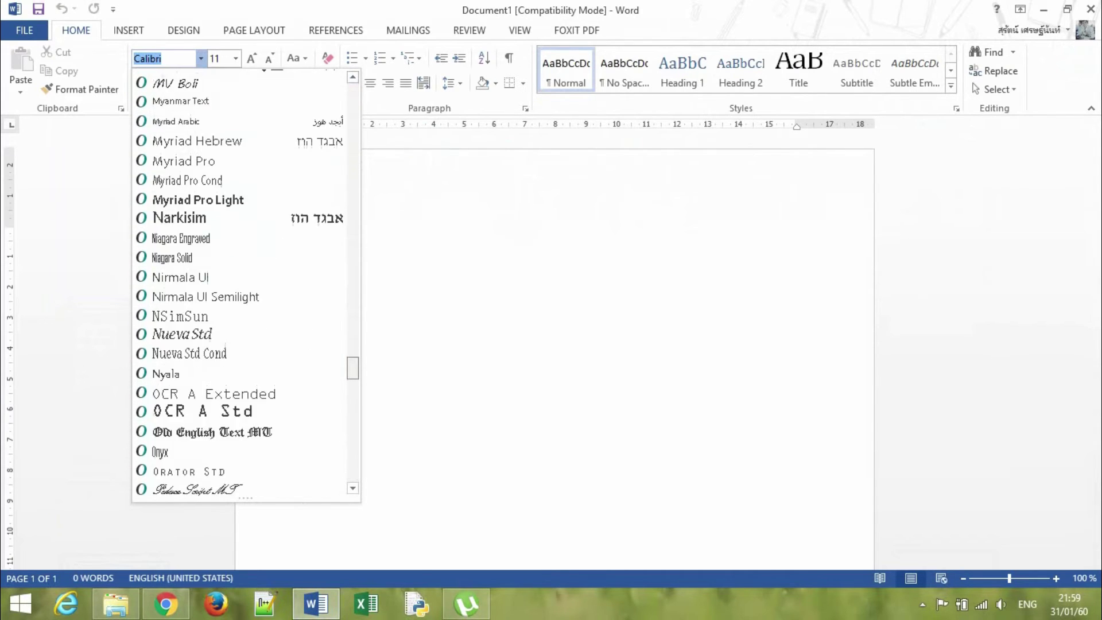
scroll(241, 281, down, 20)
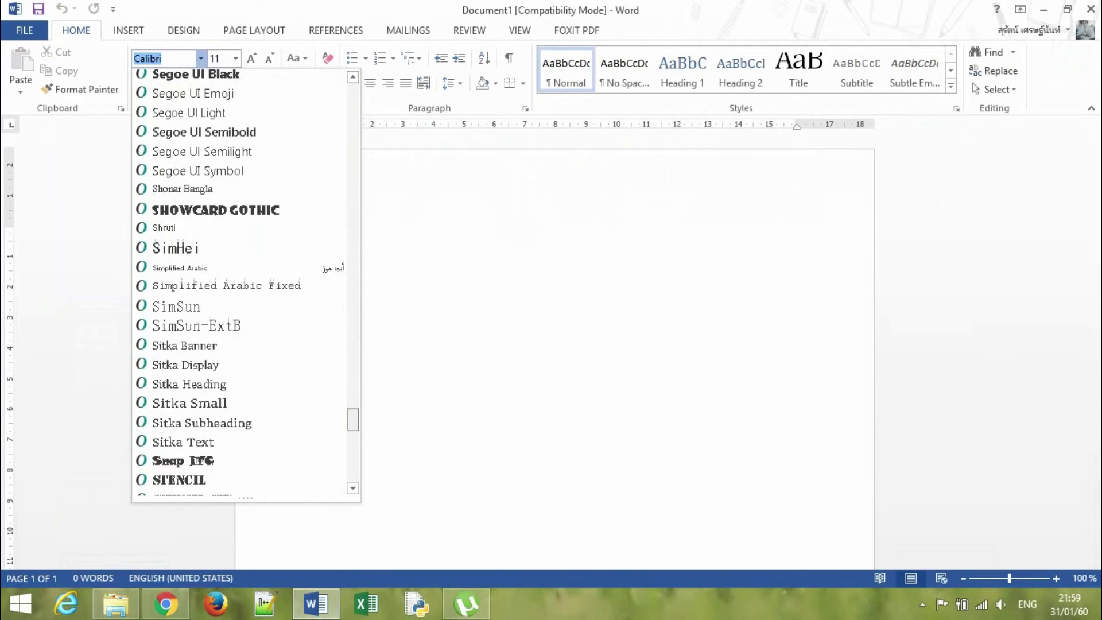
scroll(241, 401, down, 4)
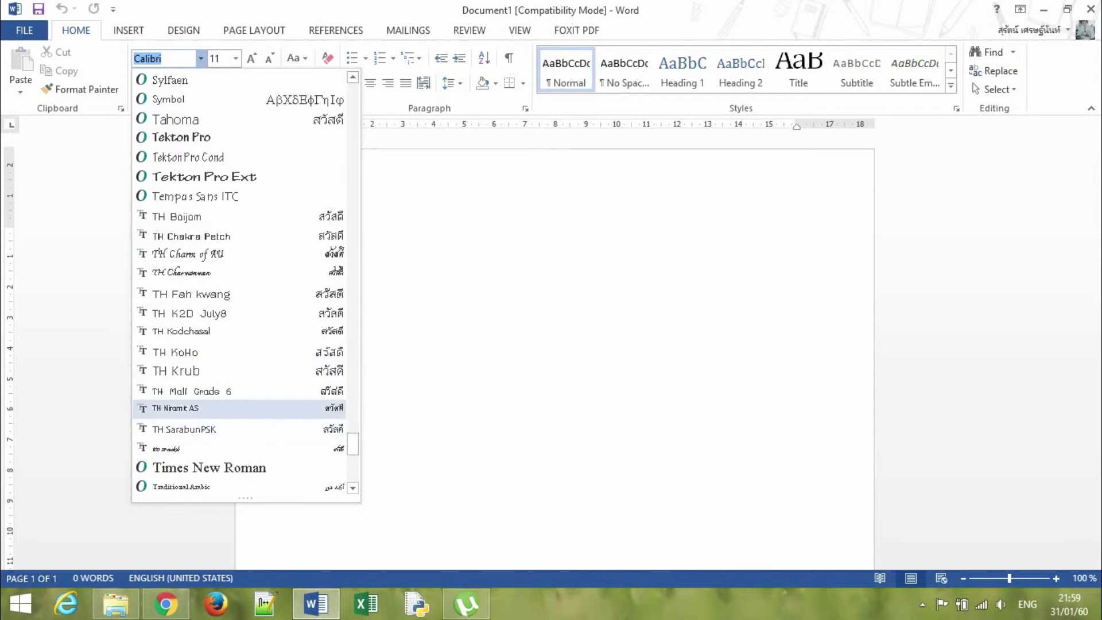
scroll(241, 313, down, 1)
scroll(241, 332, down, 1)
scroll(240, 331, up, 1)
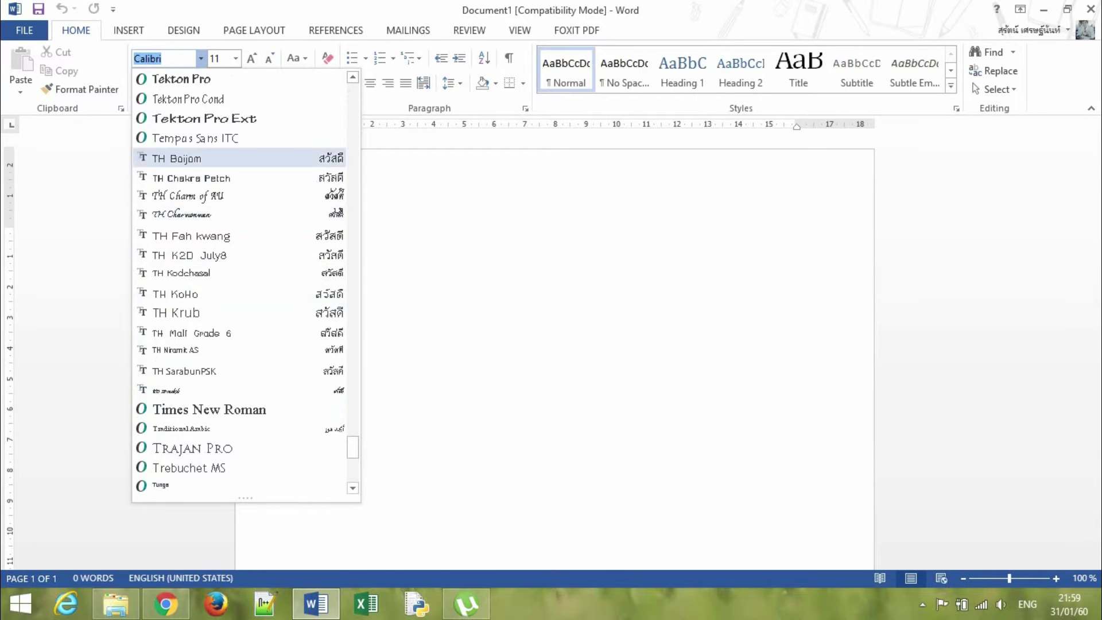
scroll(240, 195, up, 3)
scroll(241, 201, up, 2)
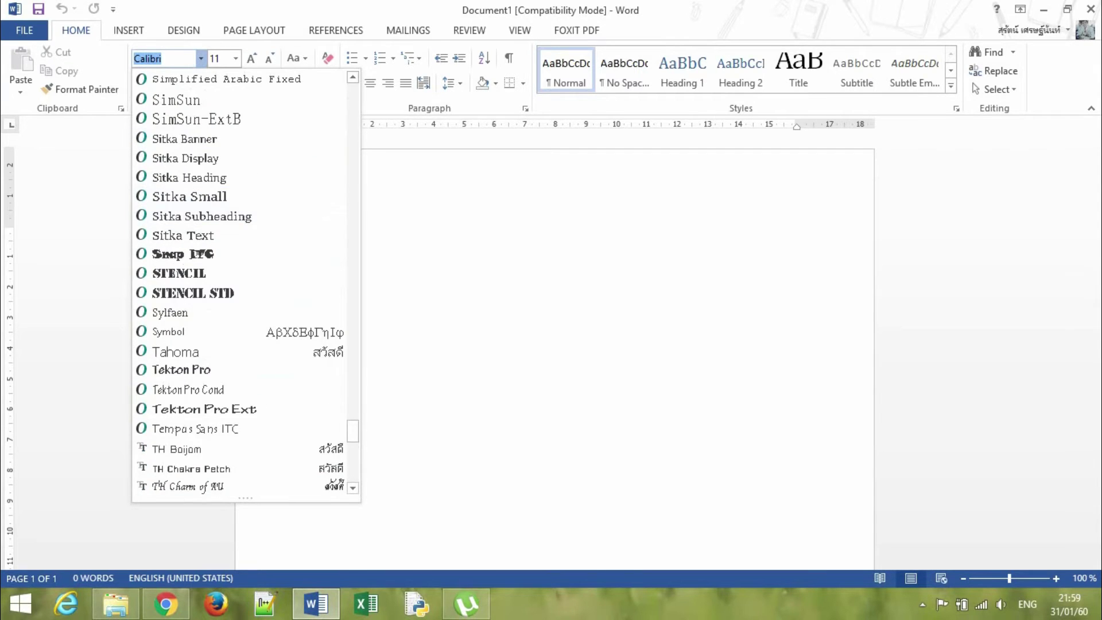
key(Escape)
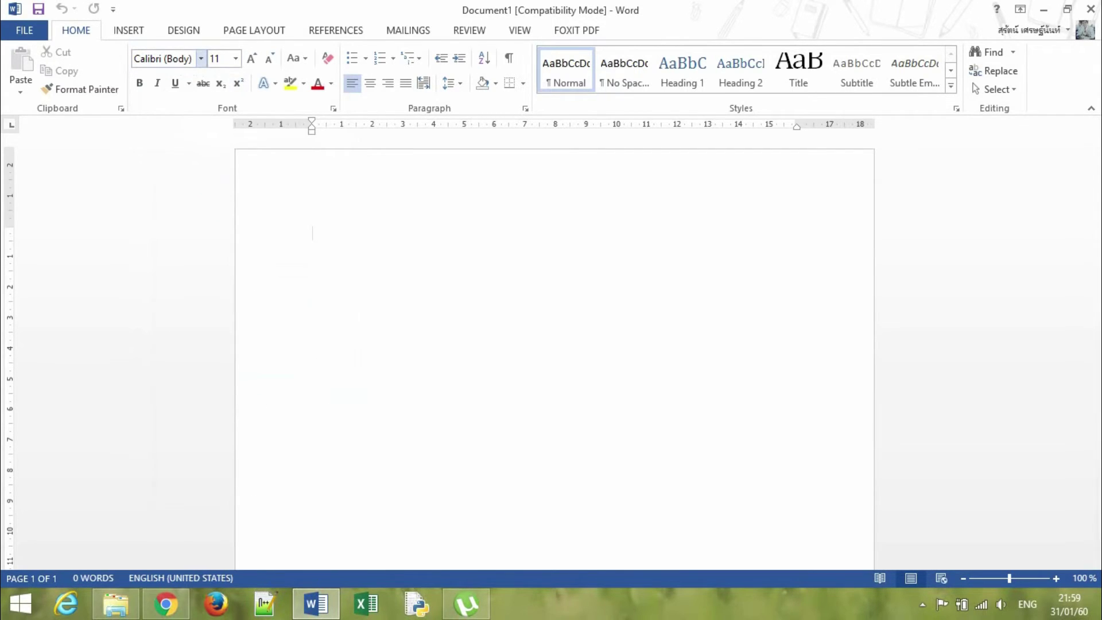
Step: Set the text font to TH Niramit AS at size 16
click(201, 58)
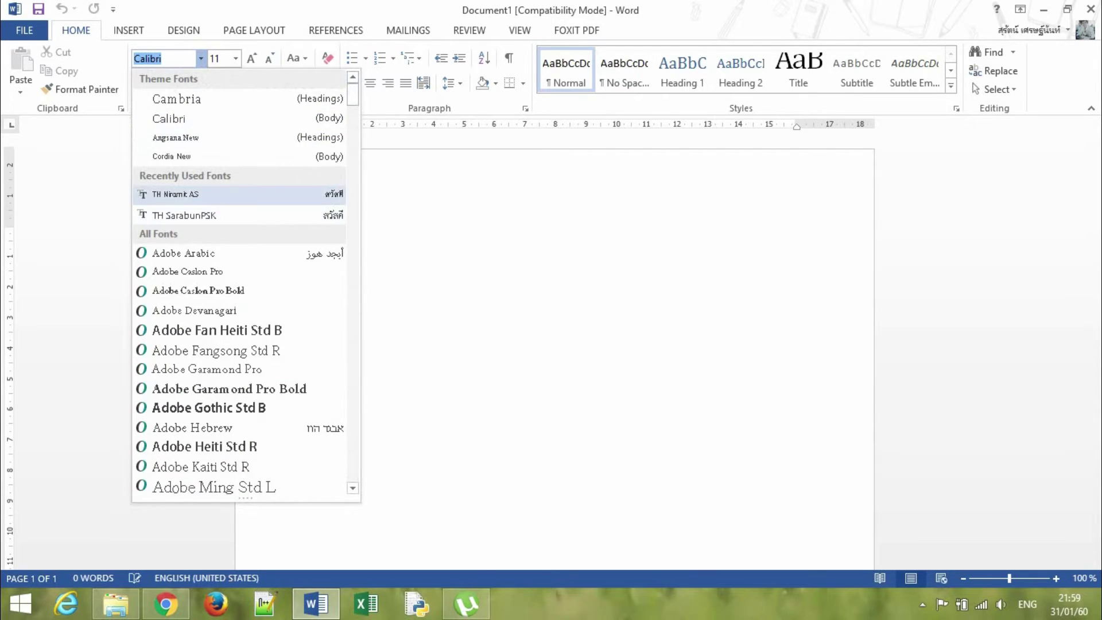
click(175, 194)
click(235, 57)
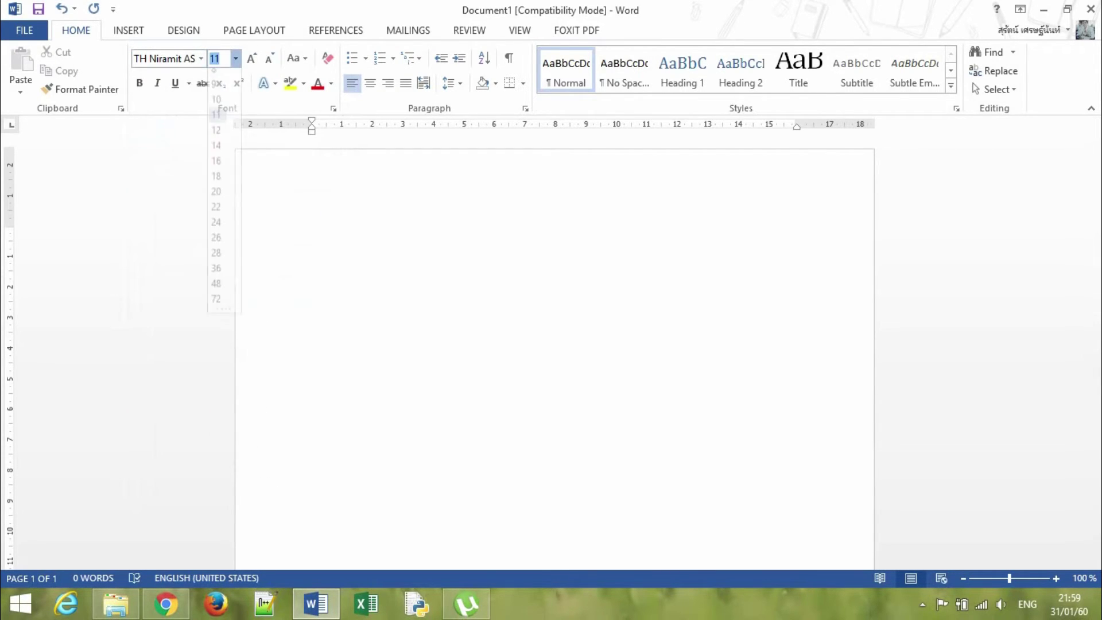
click(216, 169)
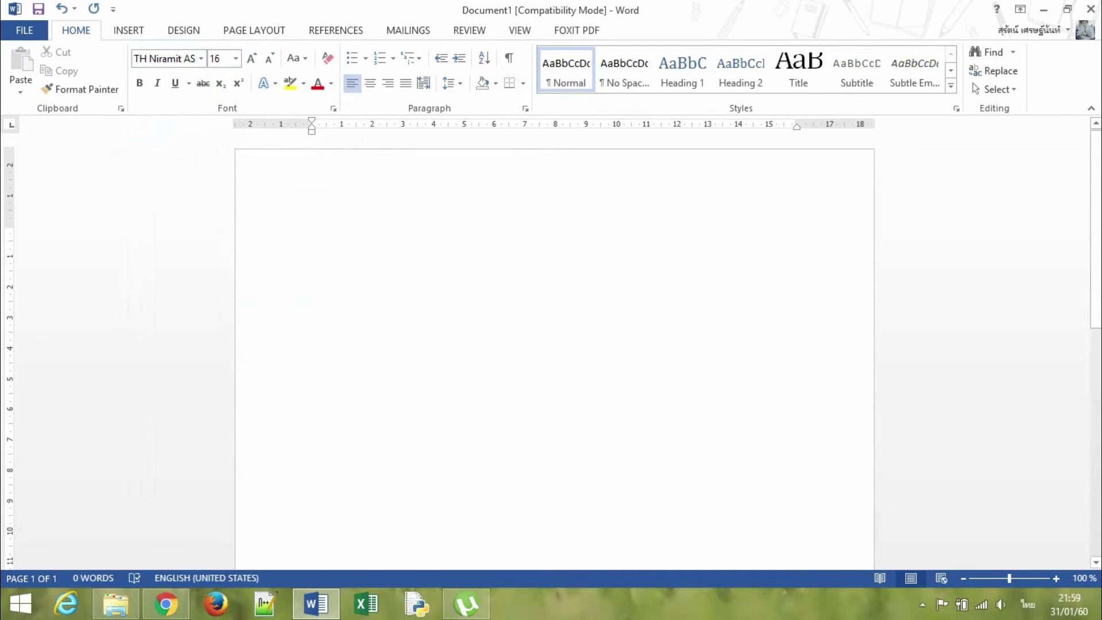
Step: Enter the sample text "แบบทดสอบ" on the first line of the document
text(แบบทดสอบ)
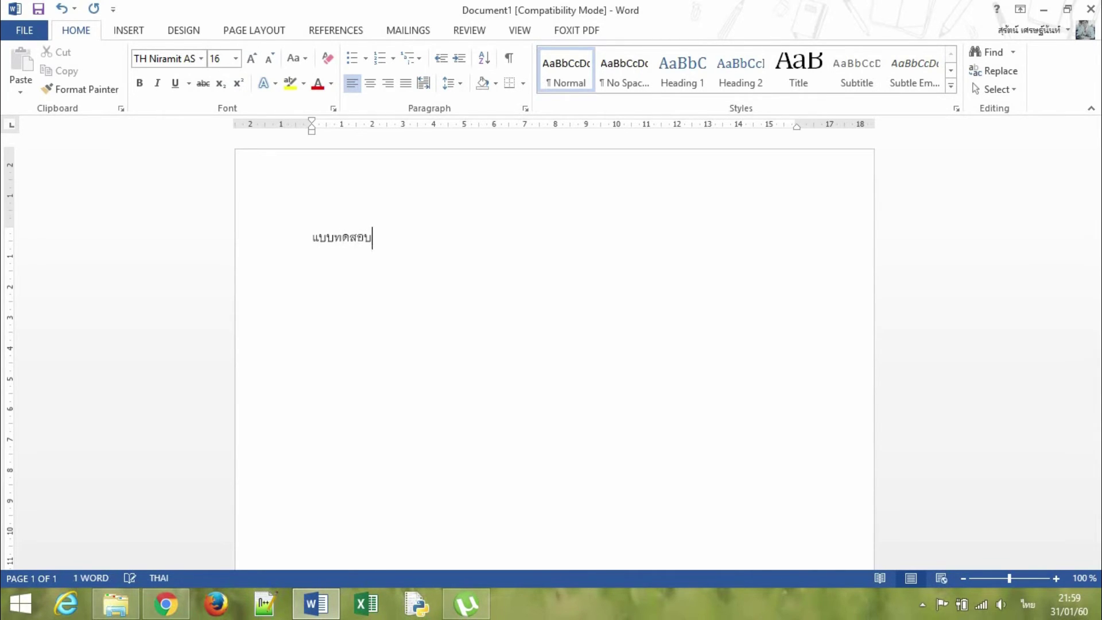
Step: Format the whole sample text at size 72, bold and centred, then deselect it
key(ctrl+a)
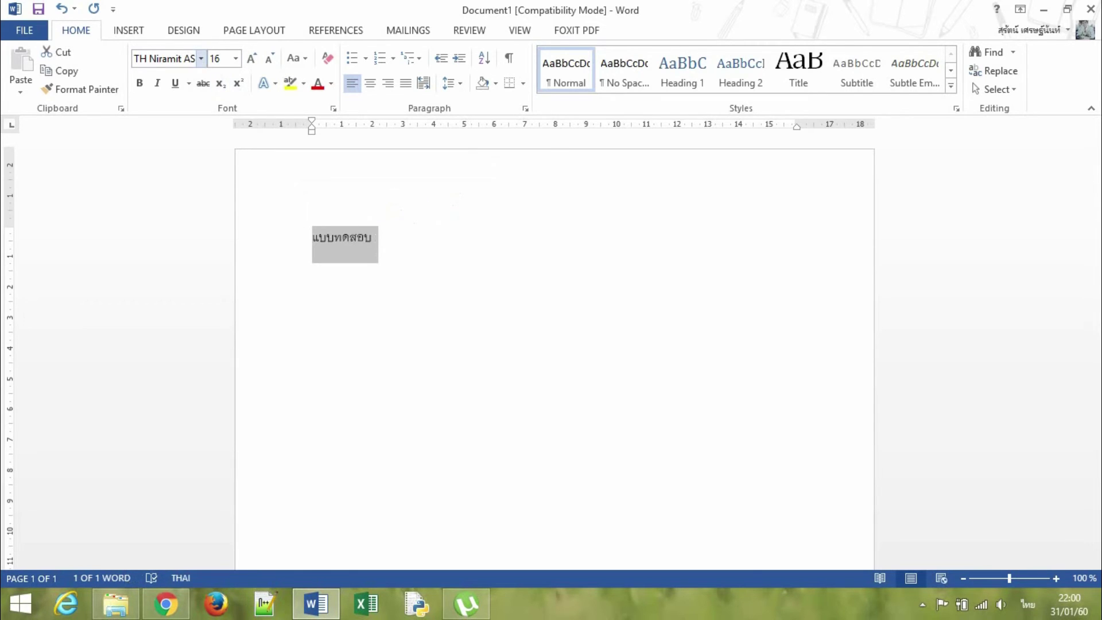
click(235, 58)
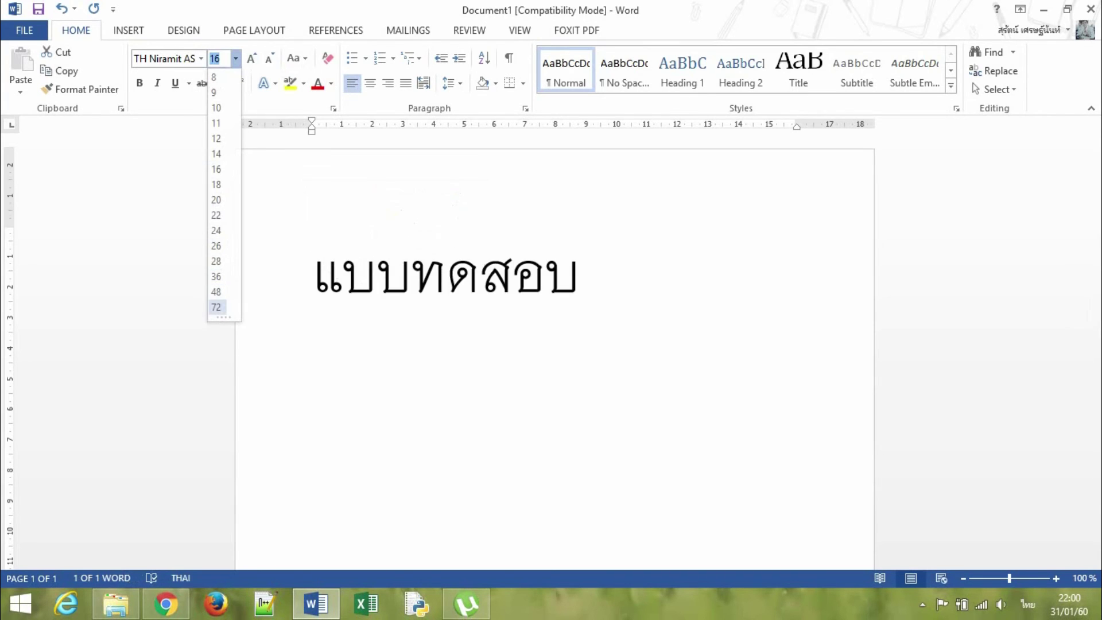
click(216, 307)
click(139, 84)
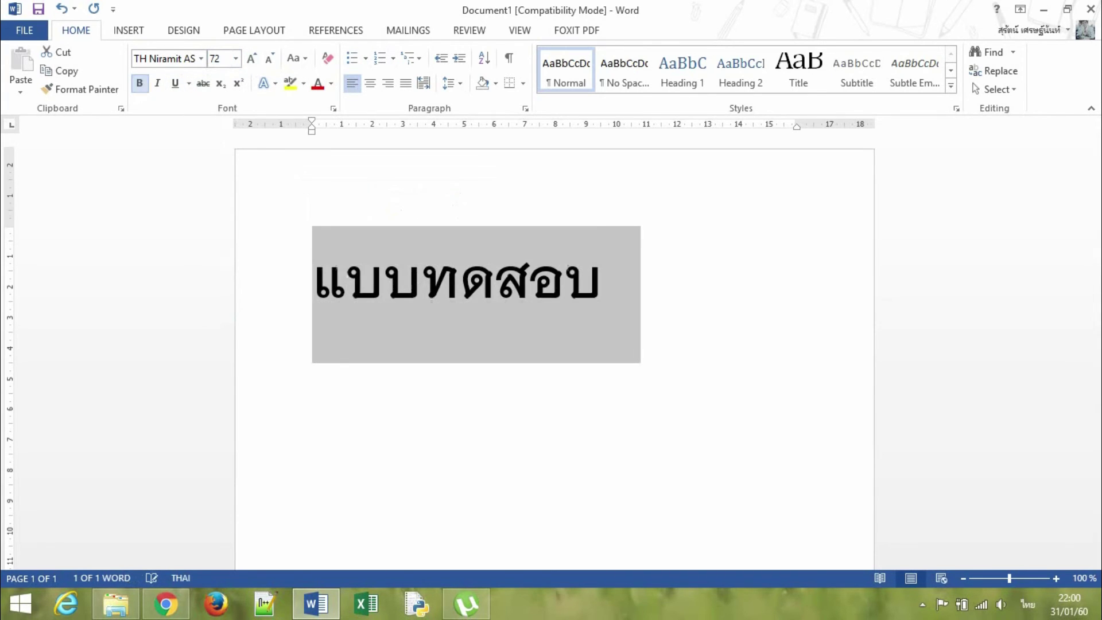
click(370, 83)
click(700, 282)
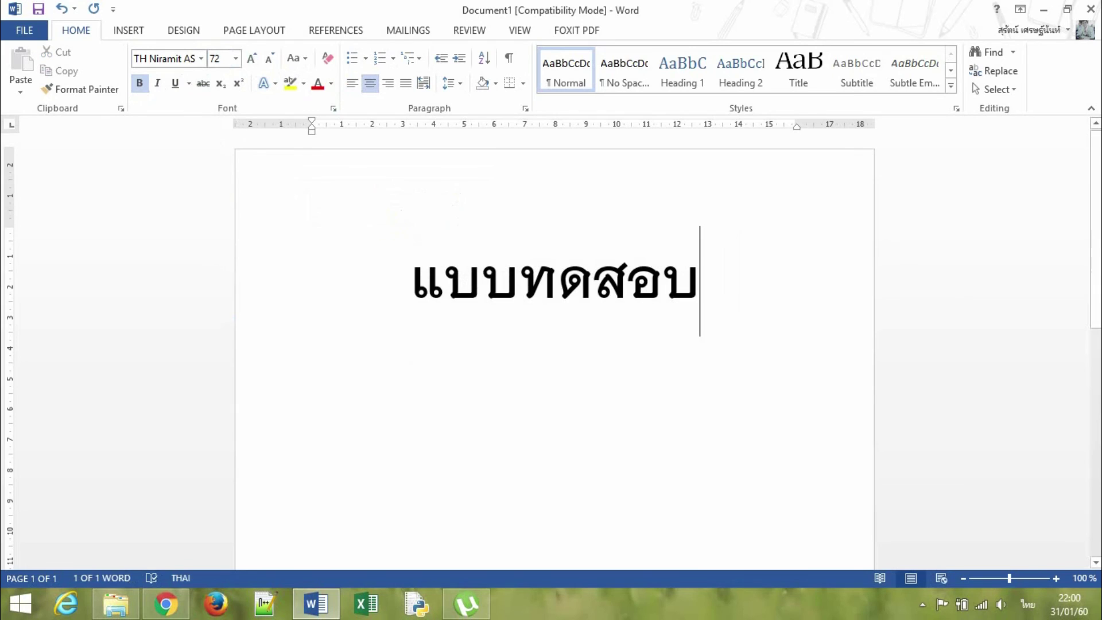